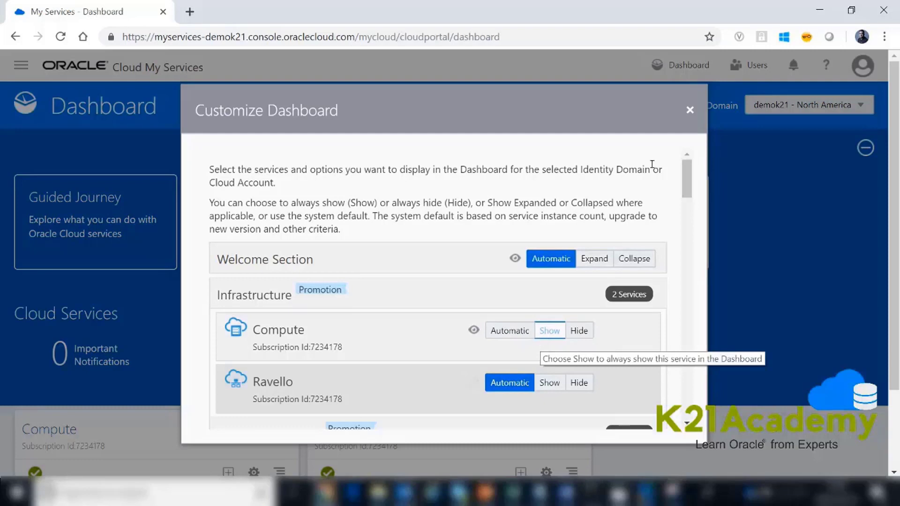
- Set the Compute service to always show on the dashboard and open its service console
left_click(549, 330)
left_click(690, 110)
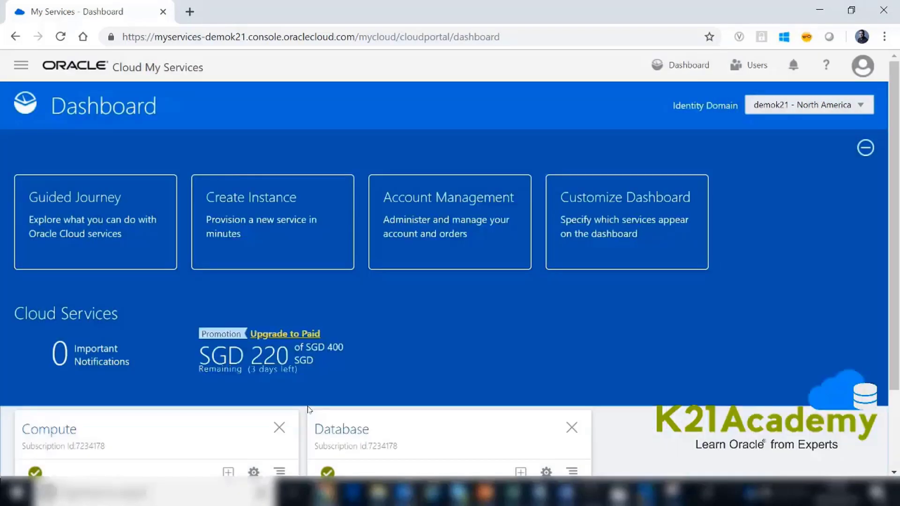
scroll(308, 410, "down", 2)
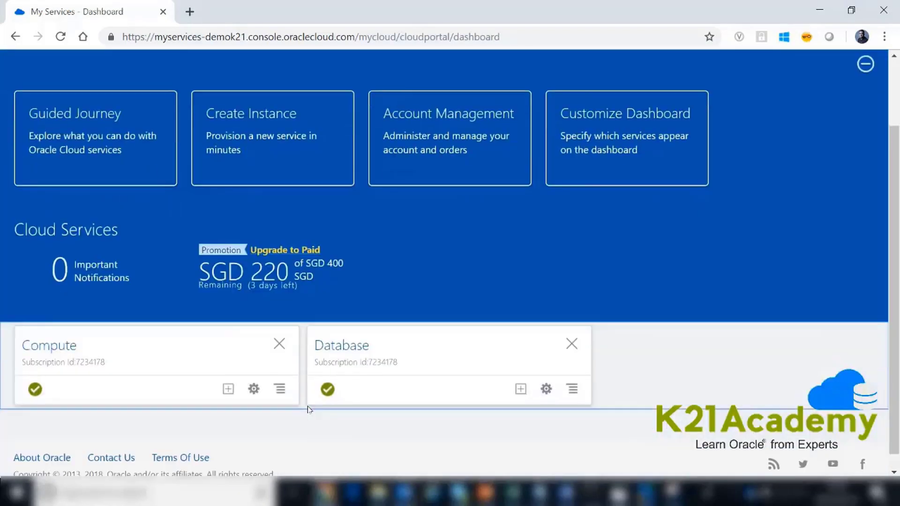
left_click(279, 387)
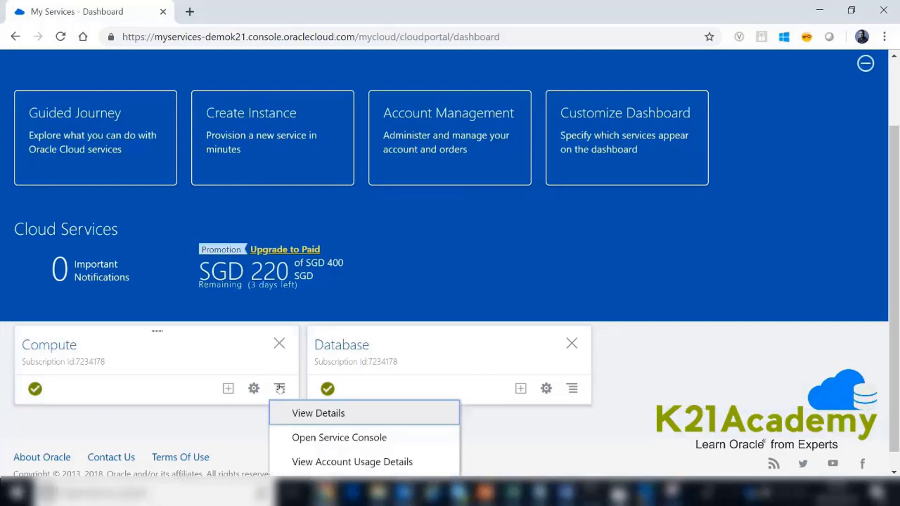
left_click(298, 437)
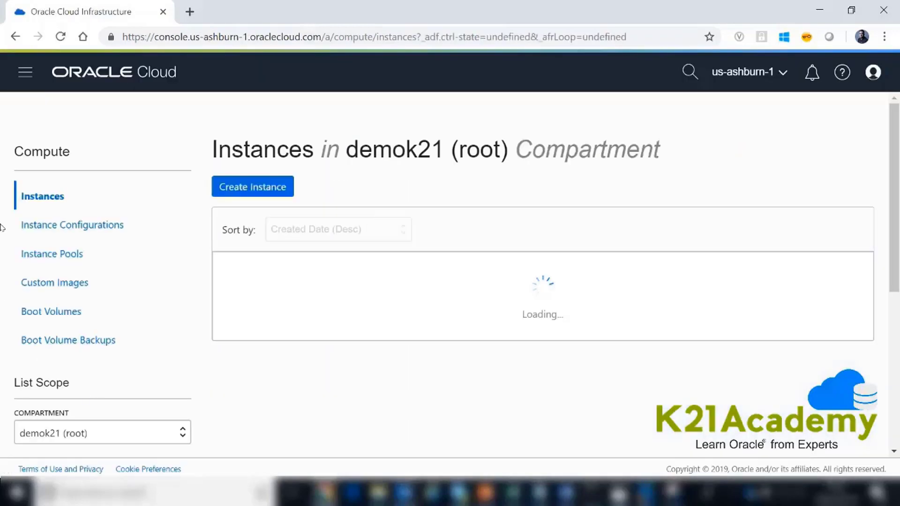
- Go to the Virtual Cloud Networks page under Networking
left_click(21, 80)
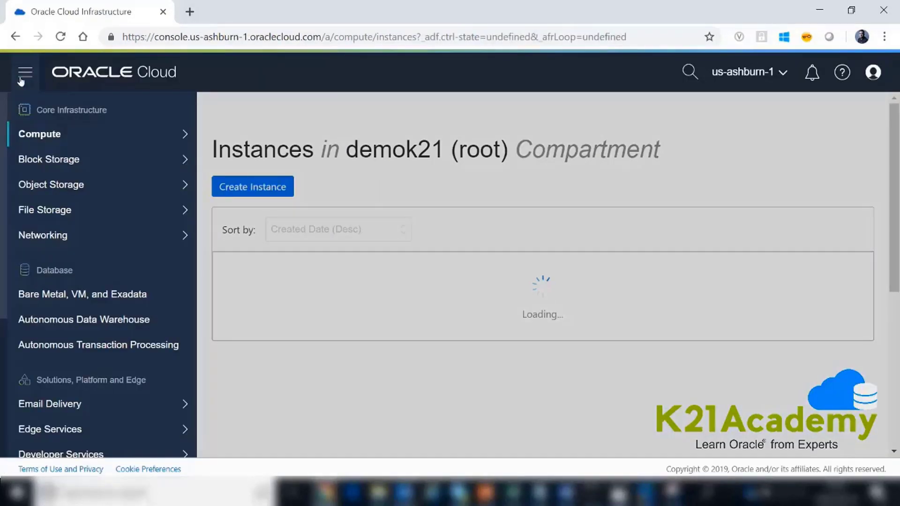
mouse_move(19, 238)
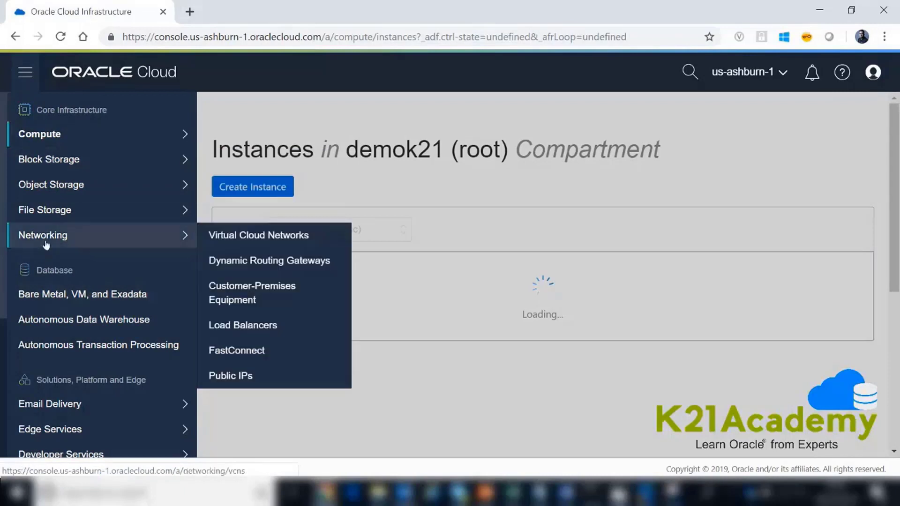
left_click(231, 235)
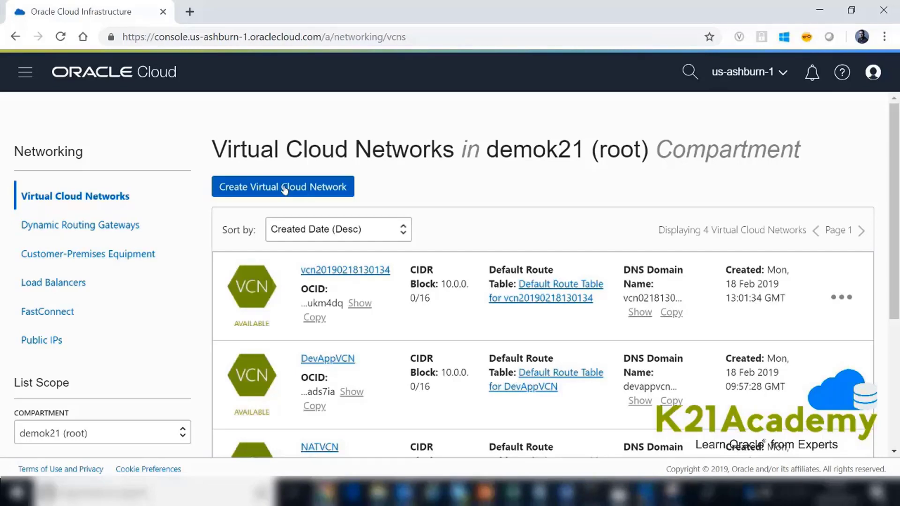
- Start a new virtual cloud network named DevAppsVCN with the CIDR block 10.0.0.0/16
left_click(284, 189)
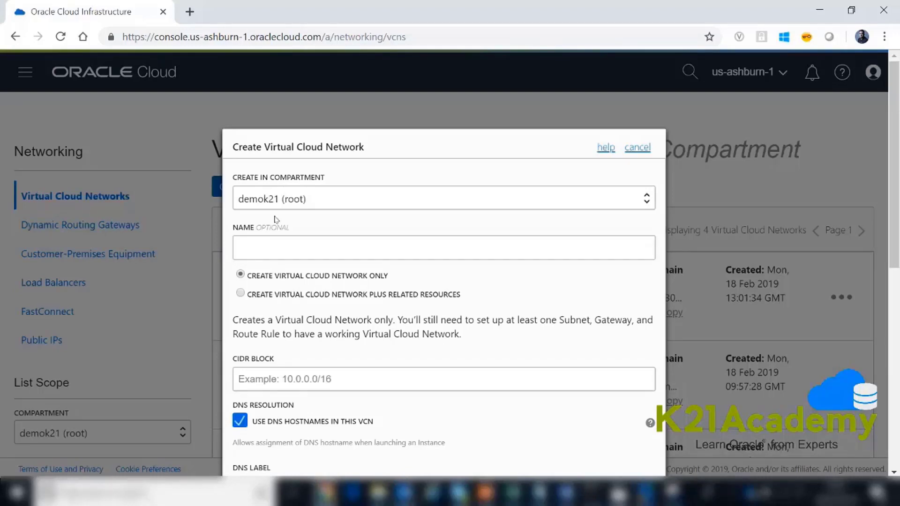
left_click(250, 248)
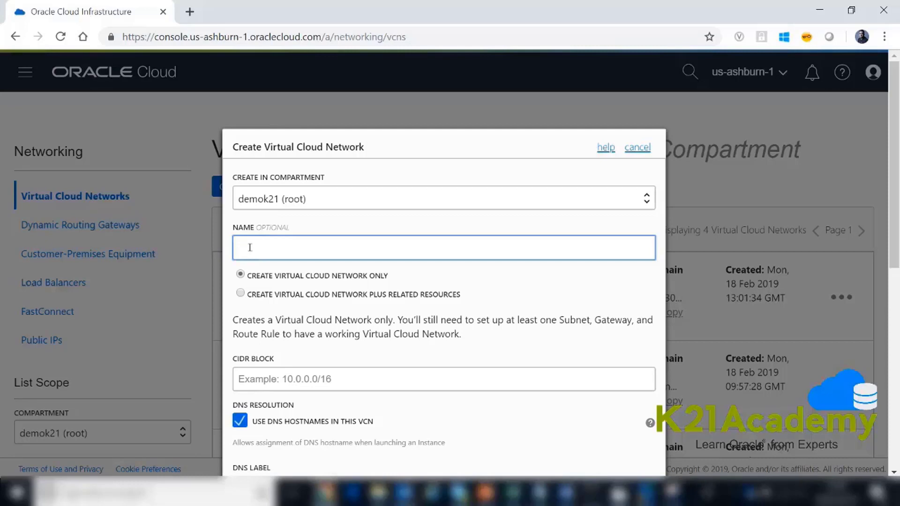
type("DevAppsVCN")
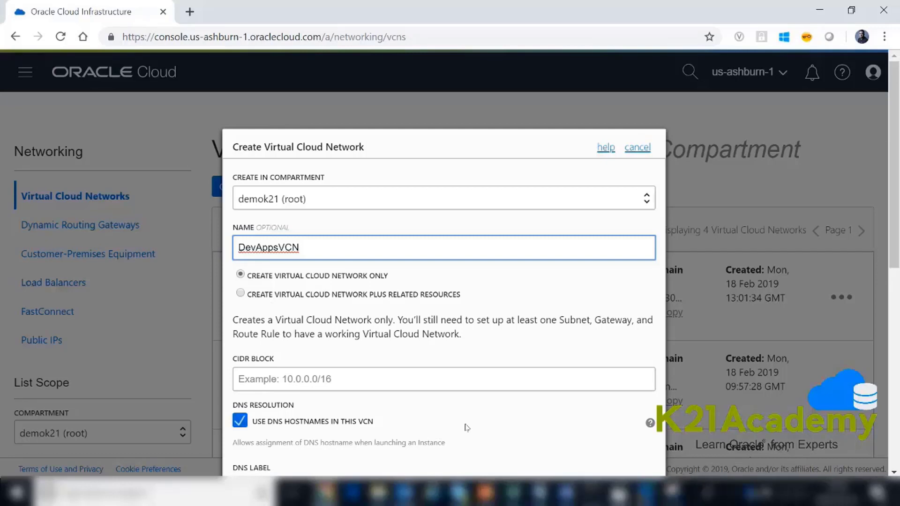
left_click(268, 377)
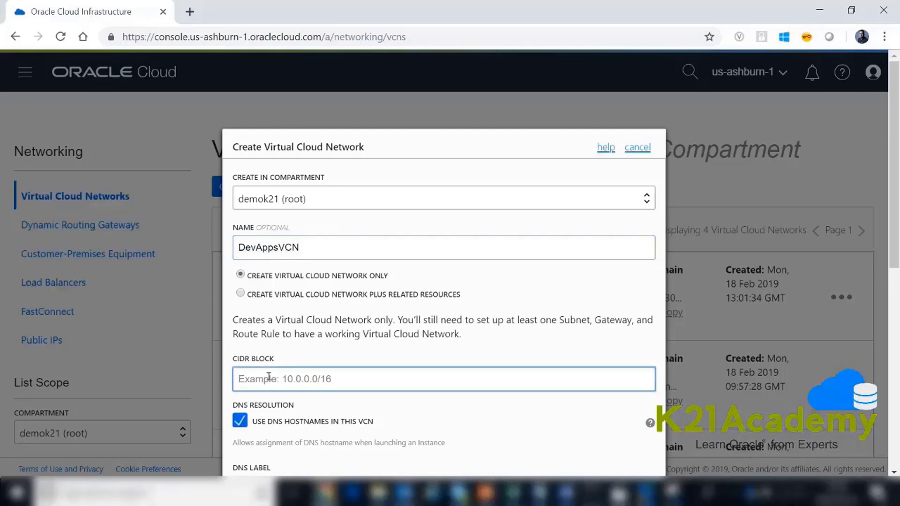
type("10.0.0.0/16")
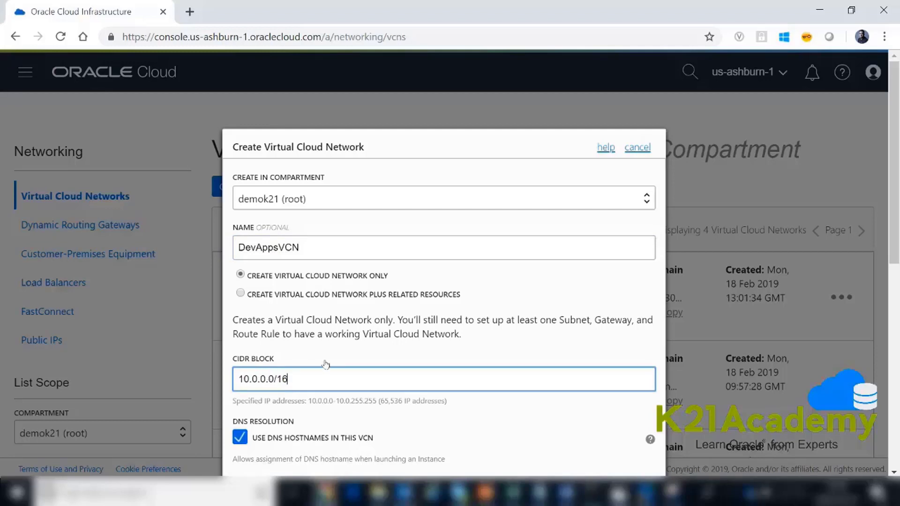
- Create the virtual cloud network with DNS hostnames enabled, the default DNS label and no tags
scroll(894, 263, "down", 1)
left_click_drag(894, 263, 894, 299)
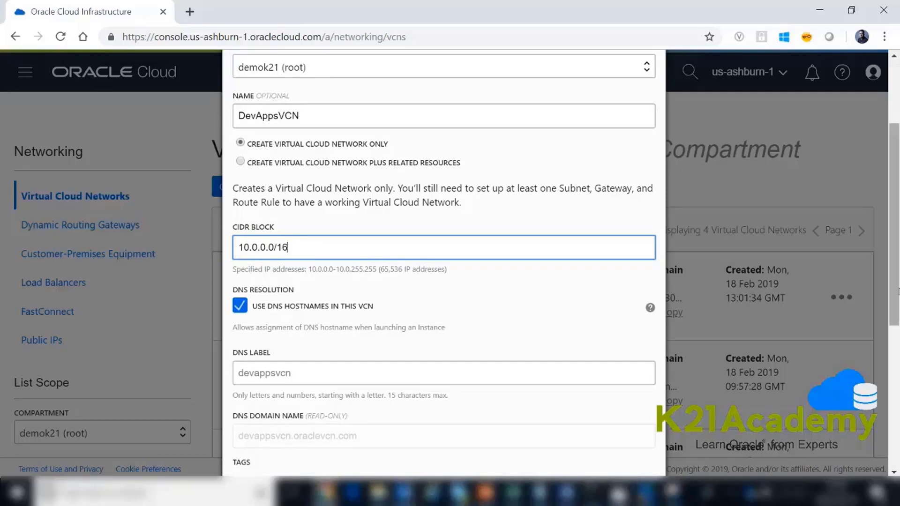
left_click_drag(896, 290, 897, 326)
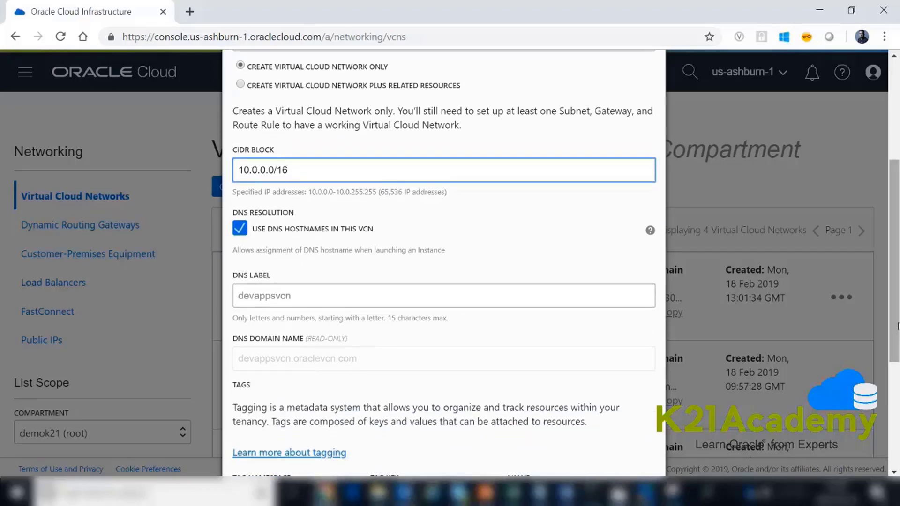
left_click_drag(897, 327, 892, 394)
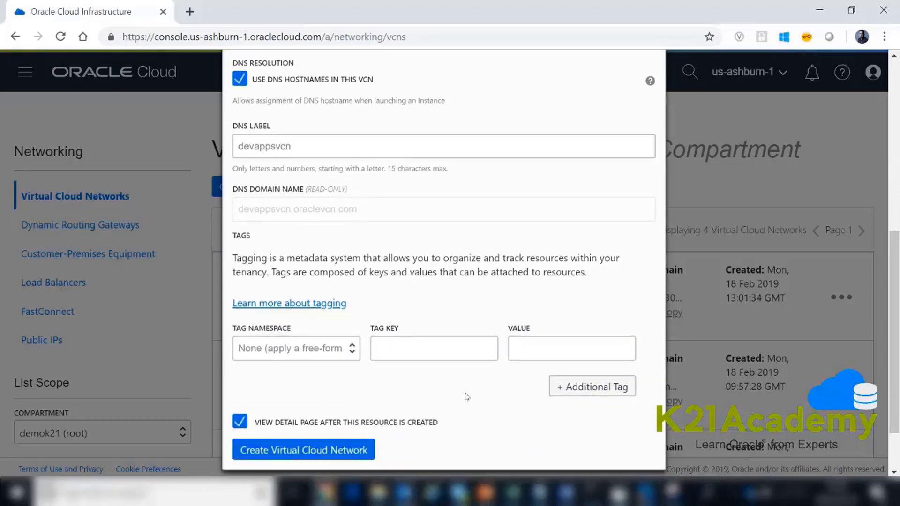
left_click(273, 451)
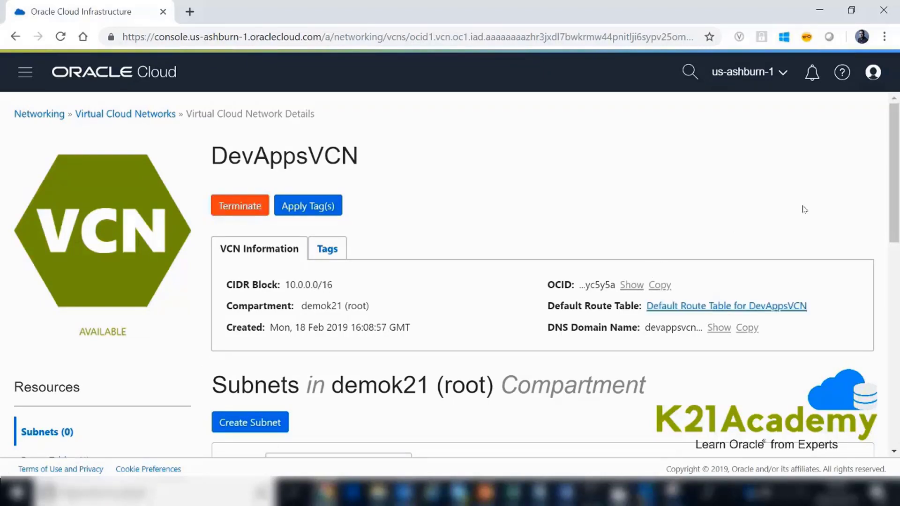
- Check the route rules in the default route table of DevAppsVCN and return to the network's details
scroll(894, 192, "down", 3)
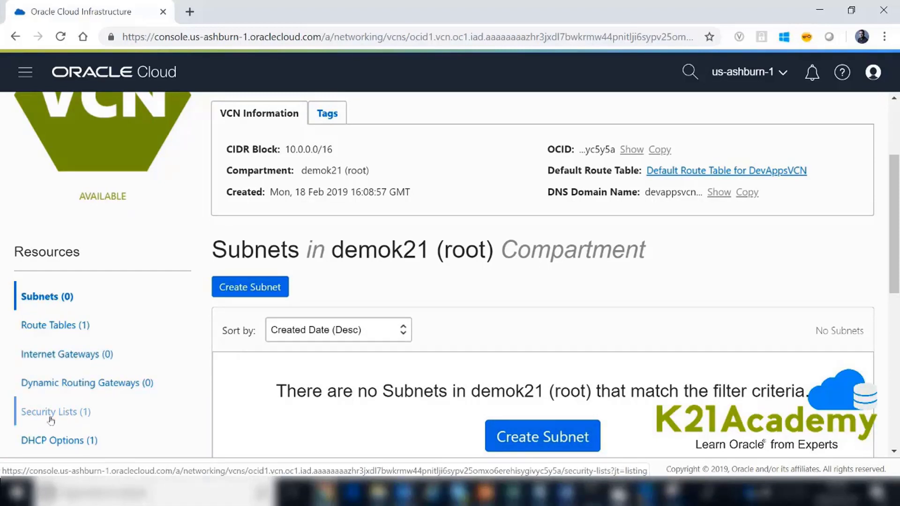
left_click(66, 325)
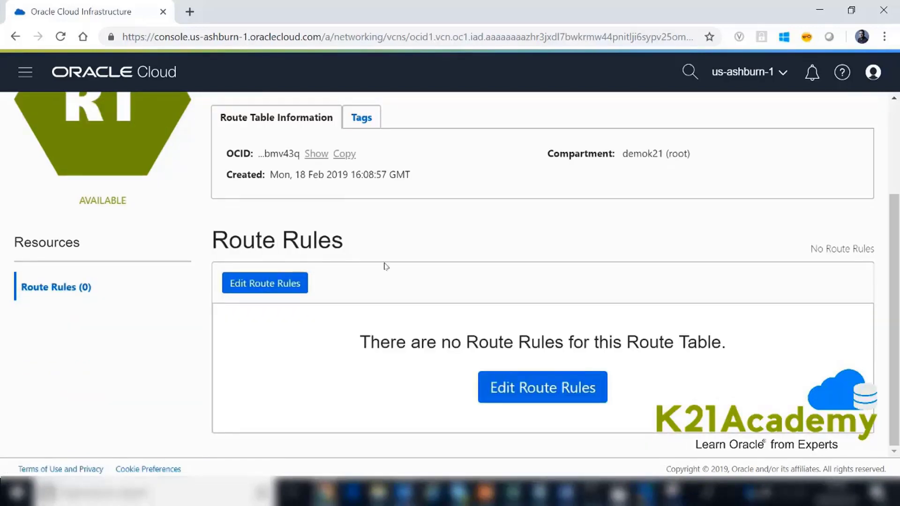
scroll(385, 266, "up", 2)
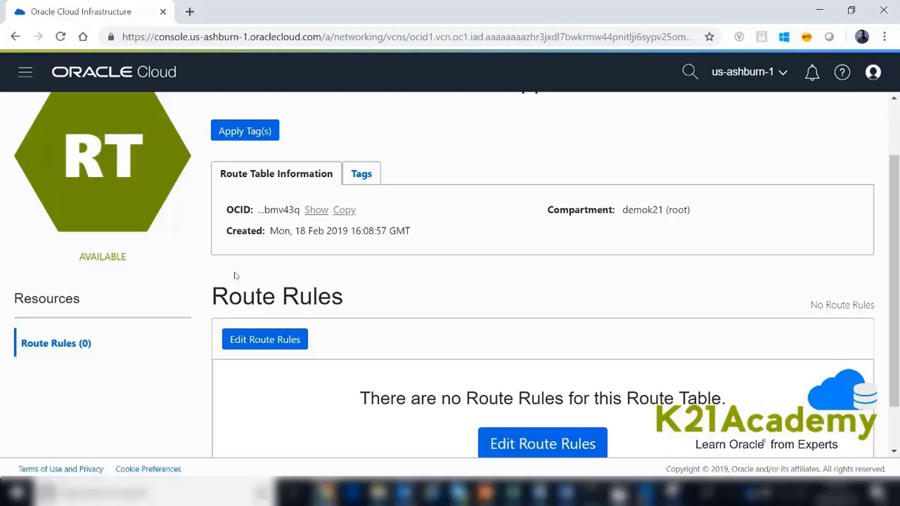
key("alt+Left")
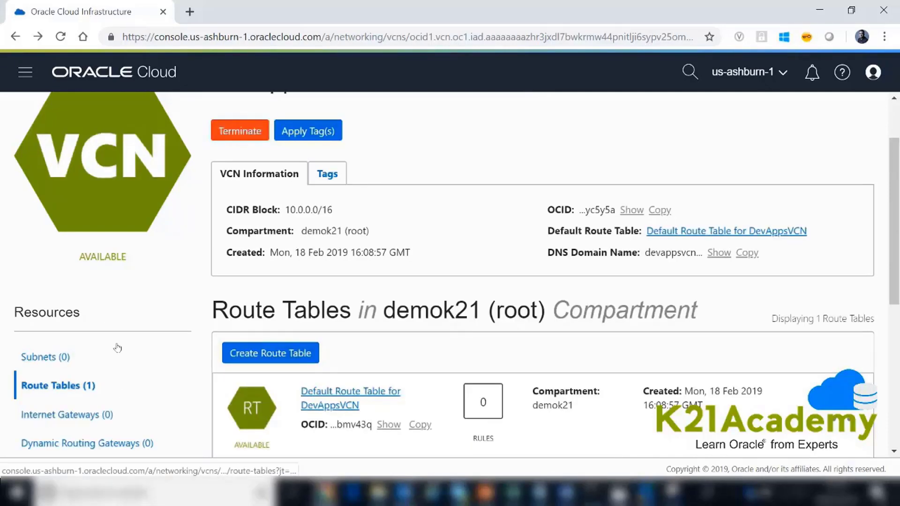
- Start a new subnet in DevAppsVCN and name it DBTierSubnet
left_click(60, 359)
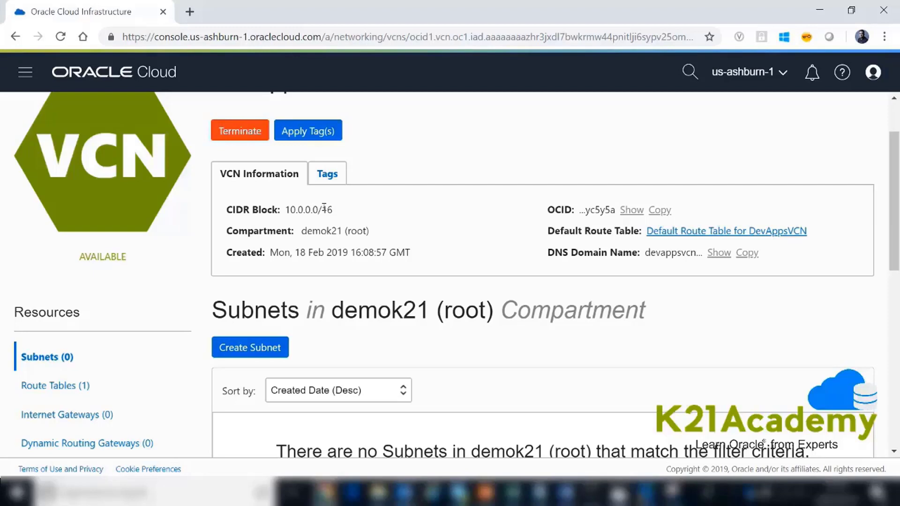
left_click(245, 349)
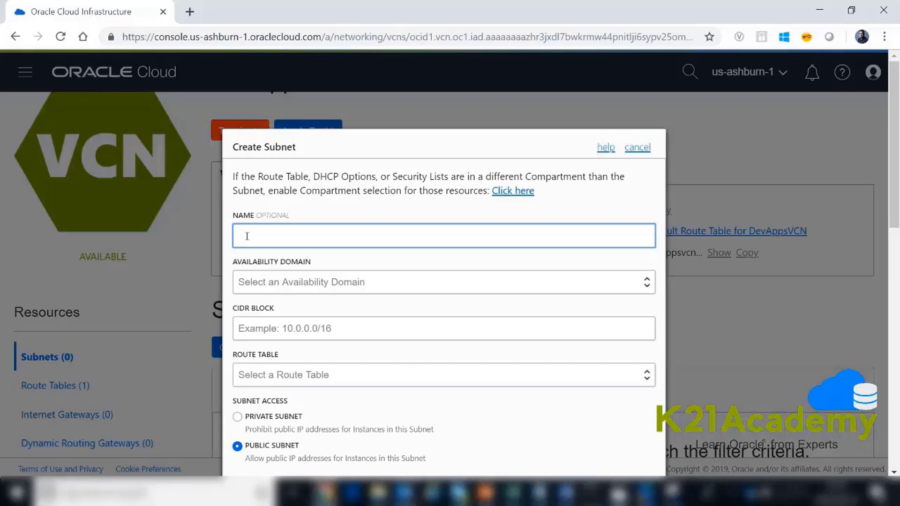
type("DBTierSubnet")
- Assign the subnet to availability domain ZIHJ:US-ASHBURN-AD-1 and set its CIDR block to 10.0.1.0/24
left_click(272, 280)
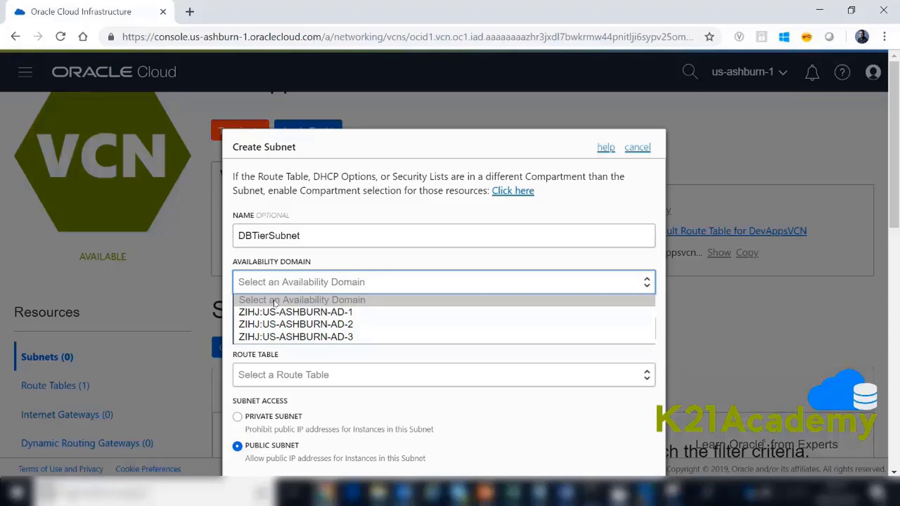
left_click(274, 312)
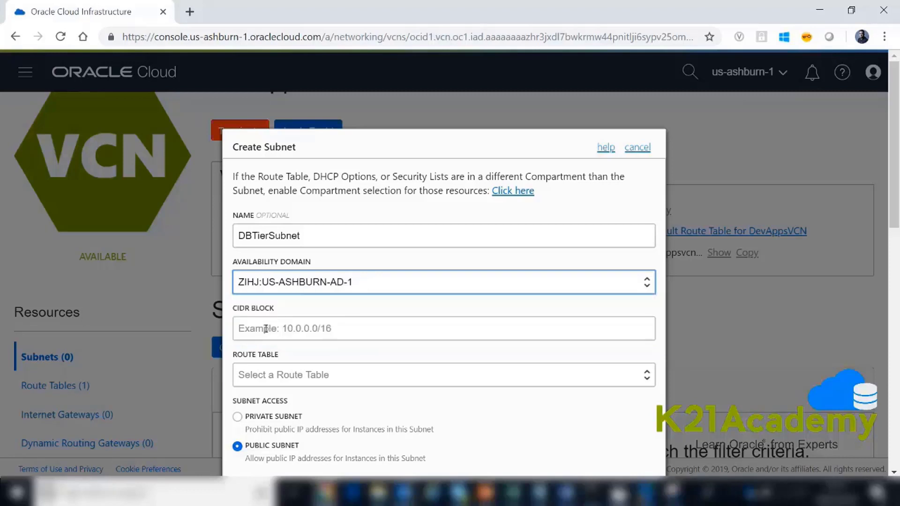
left_click(265, 329)
type("1")
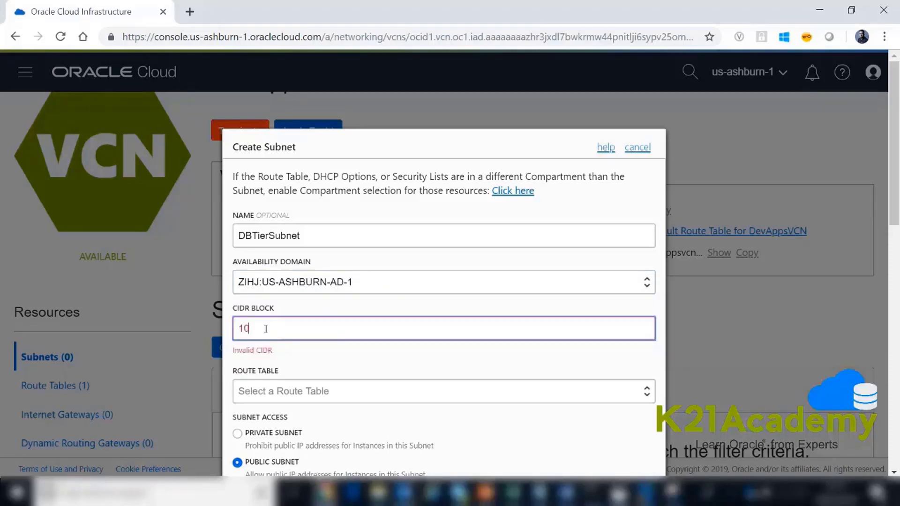
type("0.0")
type("11.0/24")
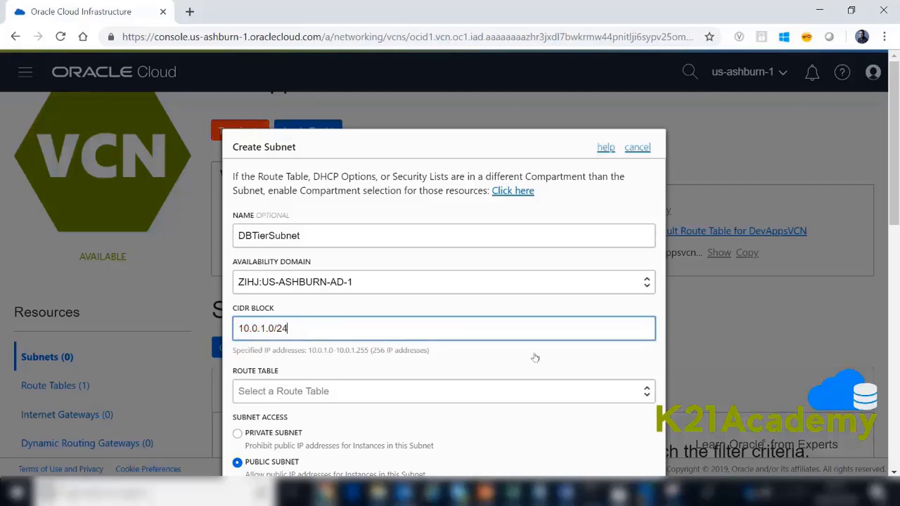
- Make the subnet private and create it with the default security list for DevAppsVCN
left_click_drag(896, 214, 893, 268)
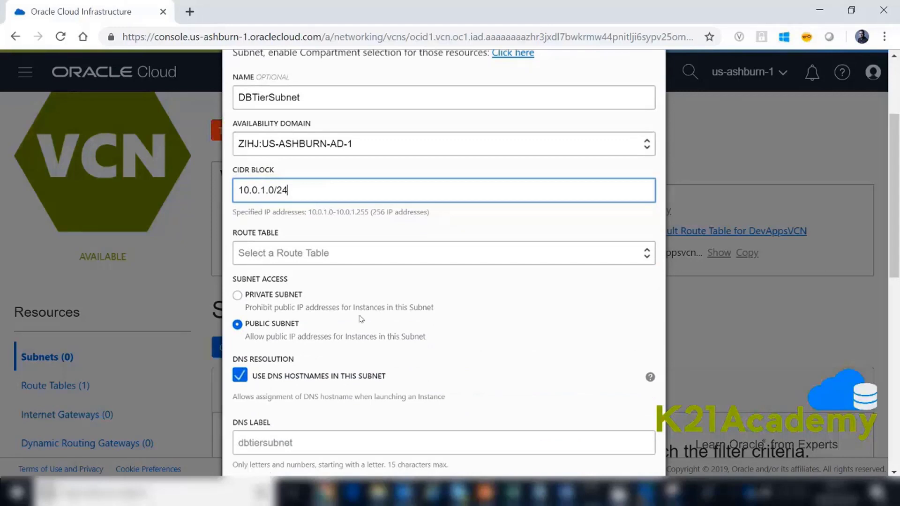
left_click(238, 295)
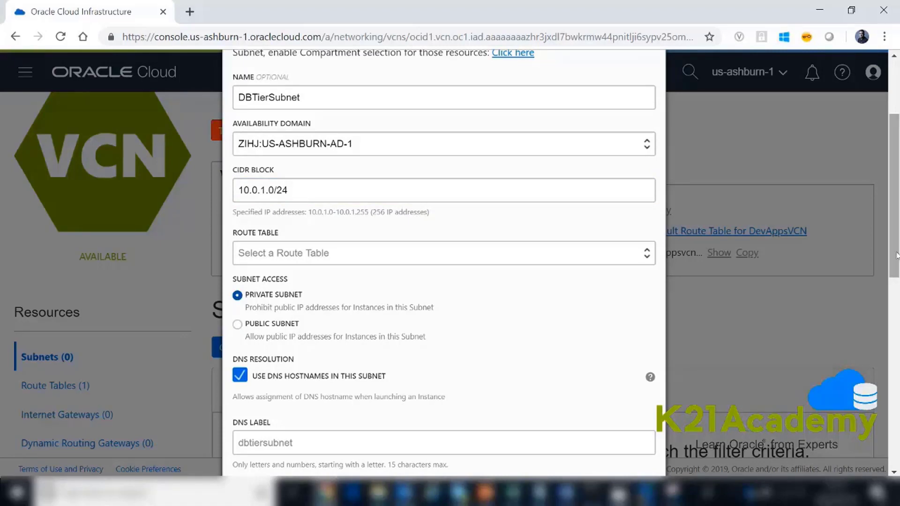
left_click_drag(896, 255, 879, 373)
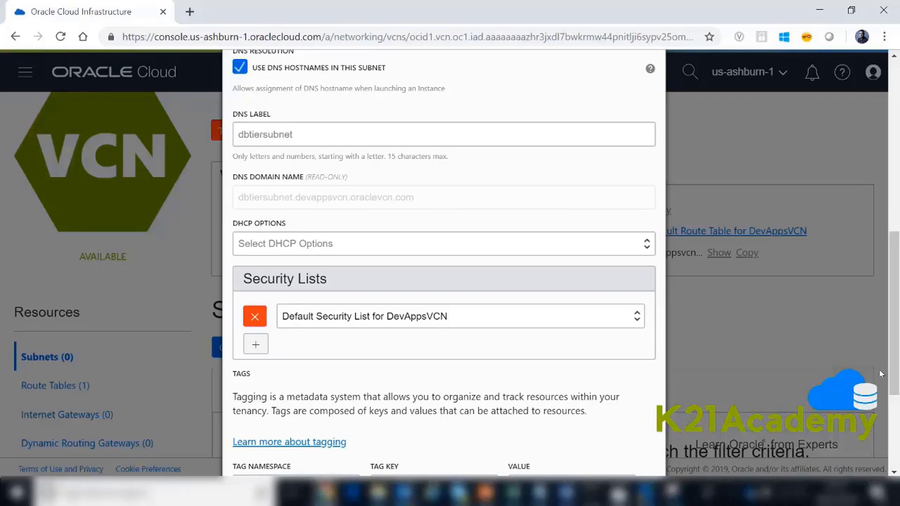
left_click_drag(897, 370, 897, 429)
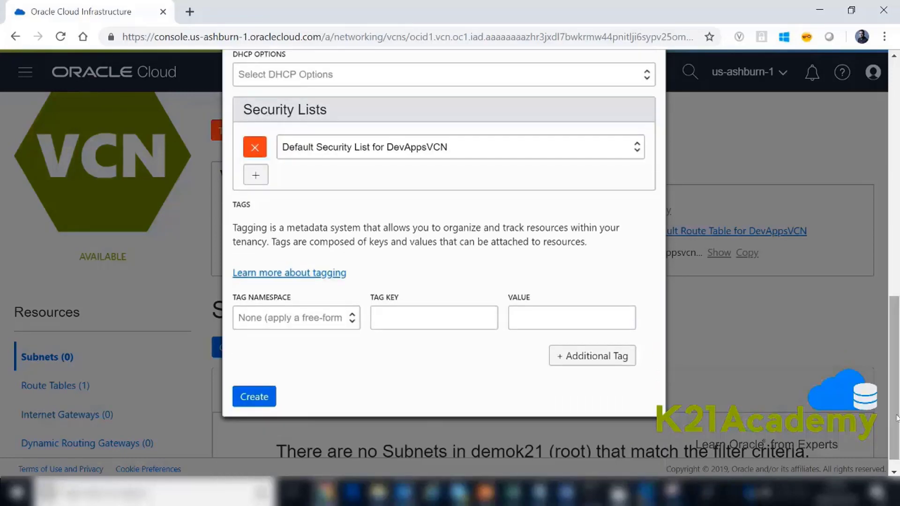
left_click(255, 397)
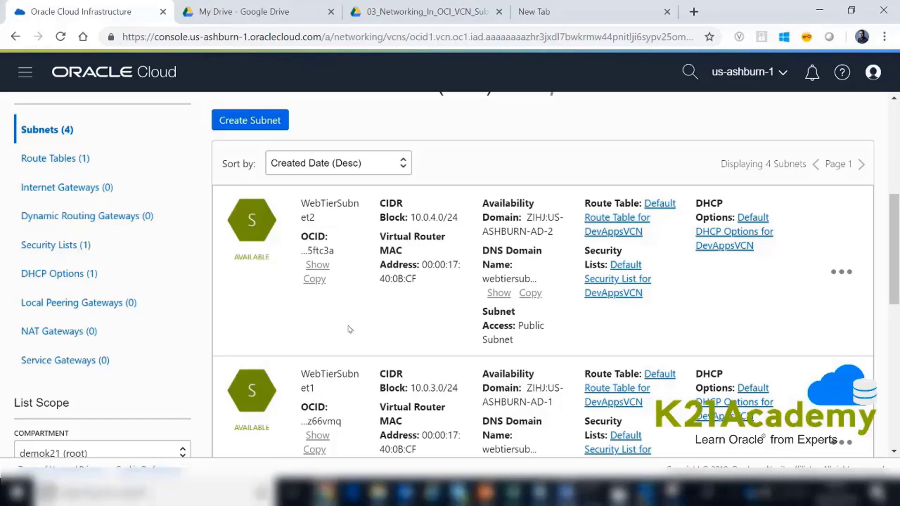
- Review the CIDR blocks, availability domains and access types of the web, app and DB tier subnets
scroll(305, 281, "down", 9)
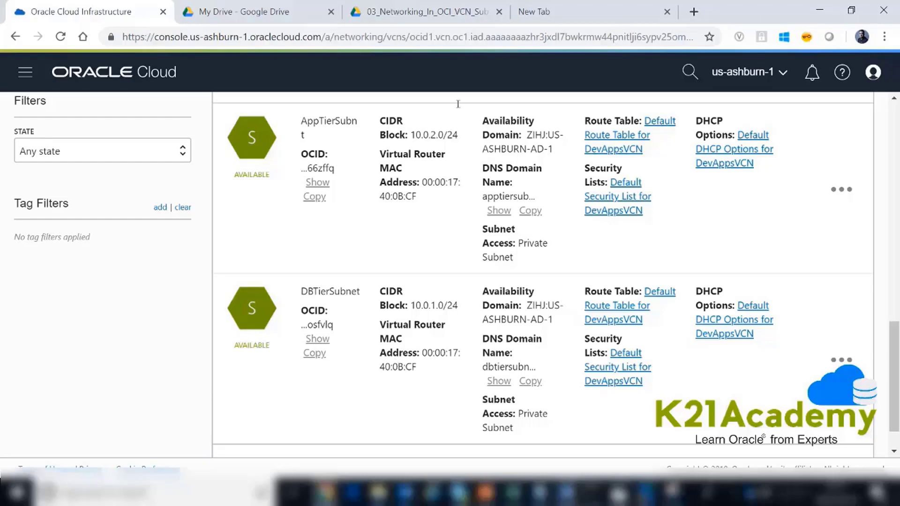
scroll(458, 103, "up", 1)
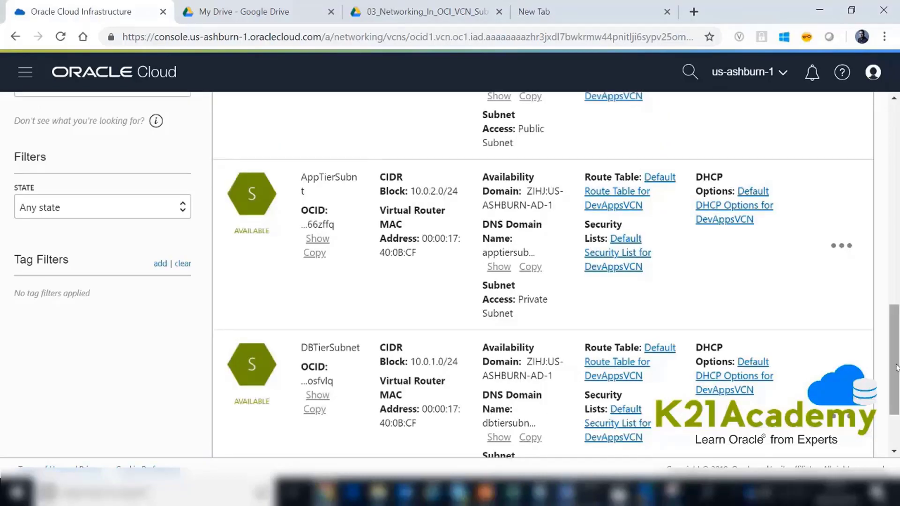
left_click_drag(895, 347, 895, 234)
scroll(381, 279, "down", 1)
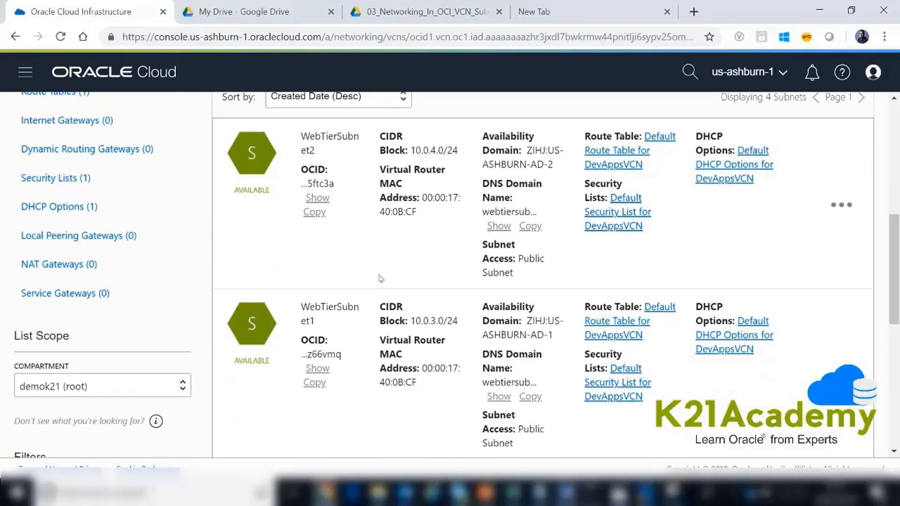
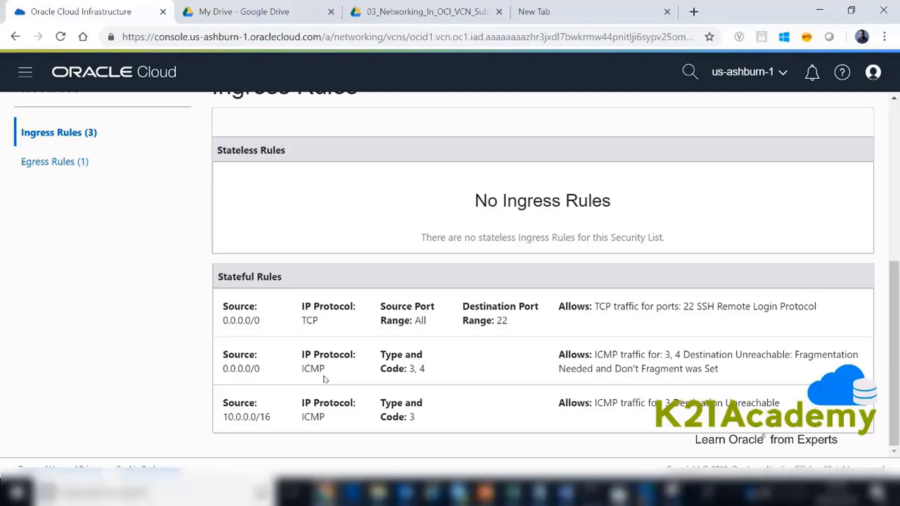
- Start a new security list in DevAppsVCN and name it AllowDBport521FromApsTier
scroll(324, 379, "up", 5)
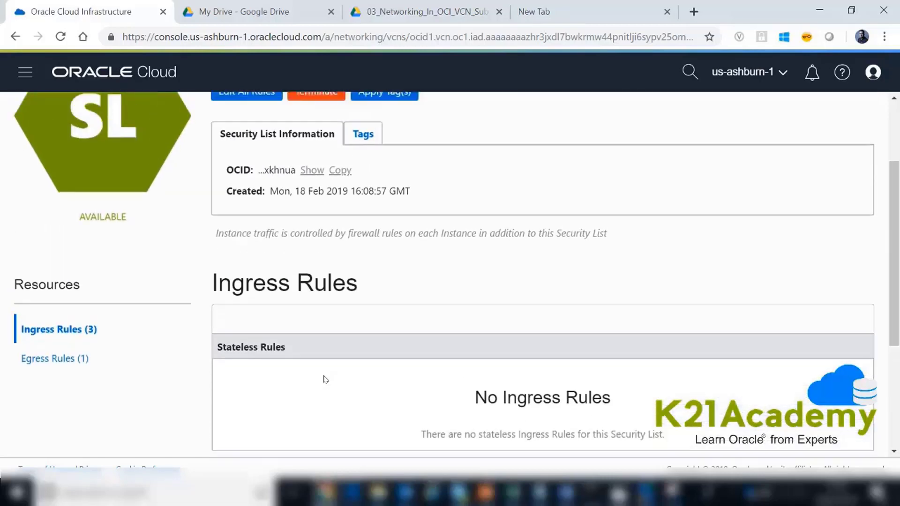
scroll(323, 376, "up", 2)
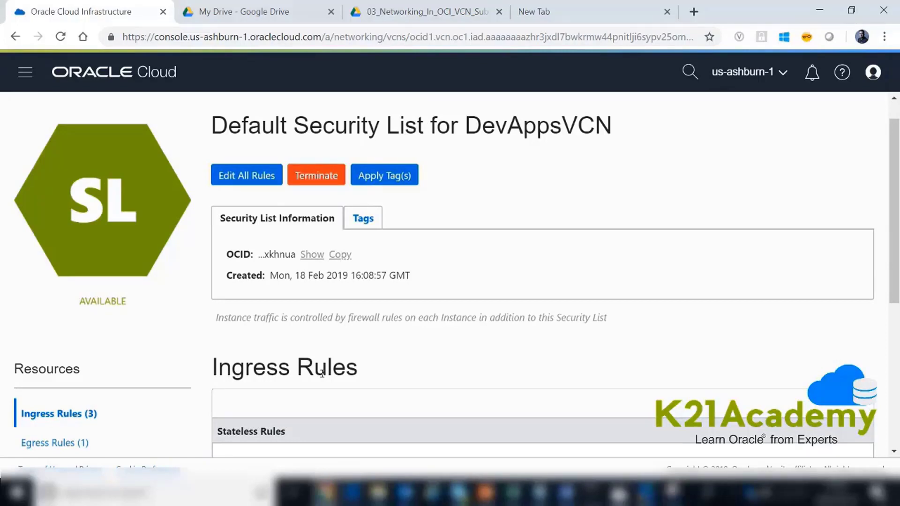
scroll(293, 286, "up", 1)
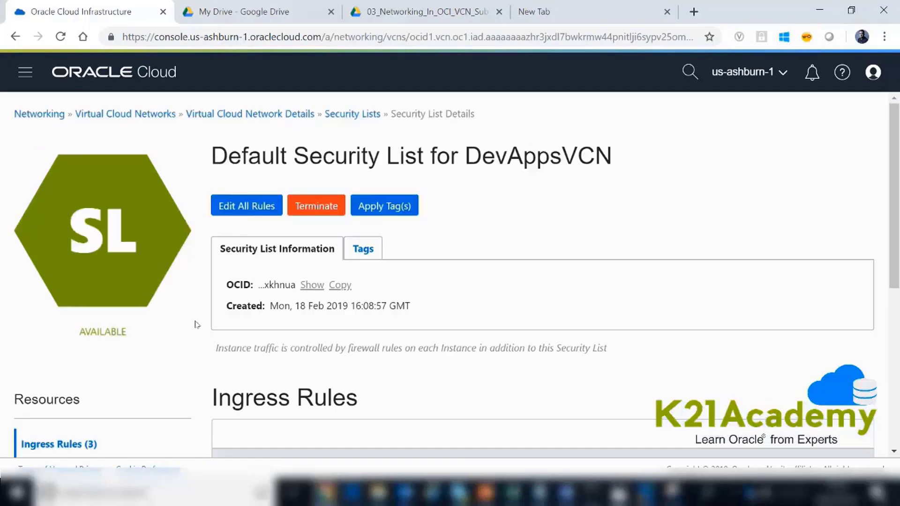
left_click(359, 115)
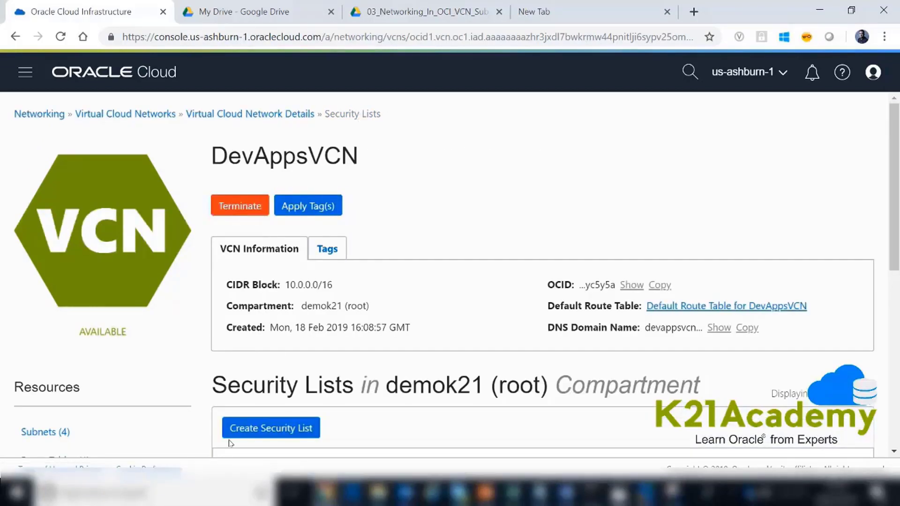
left_click(239, 428)
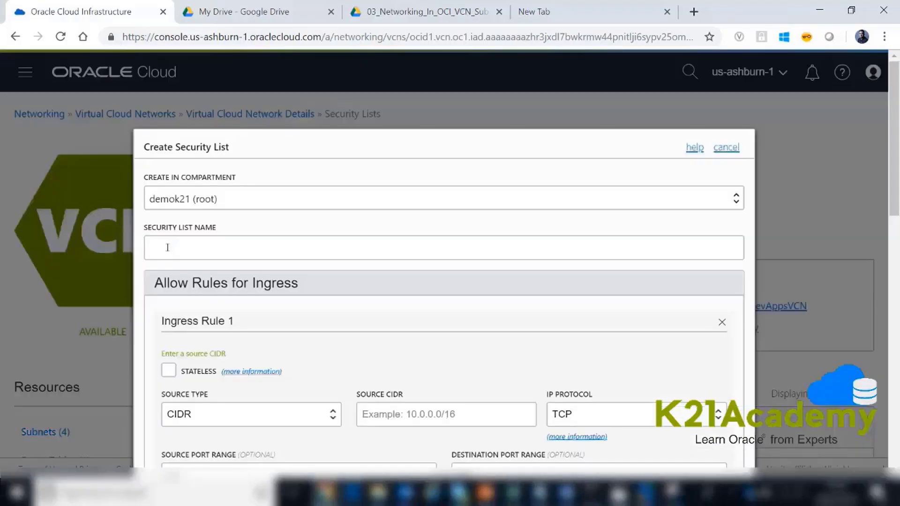
left_click(241, 247)
type("Allo")
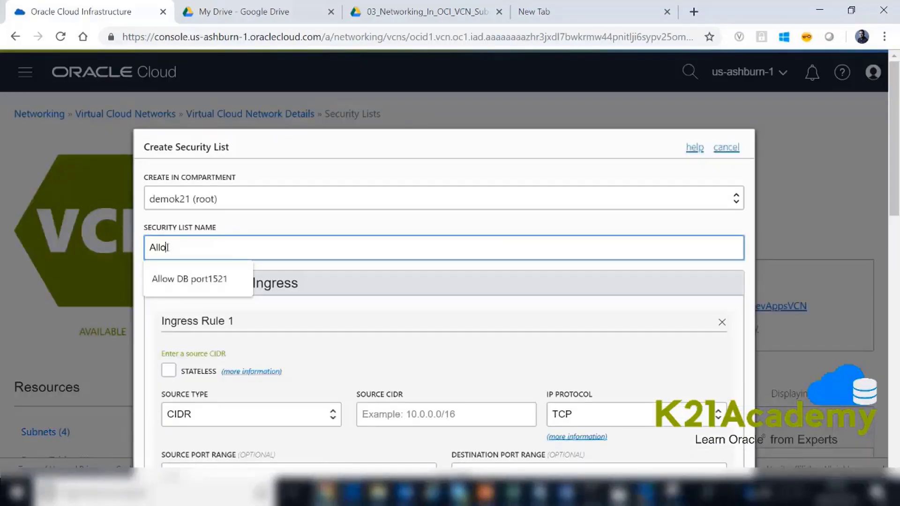
type("wDBpor")
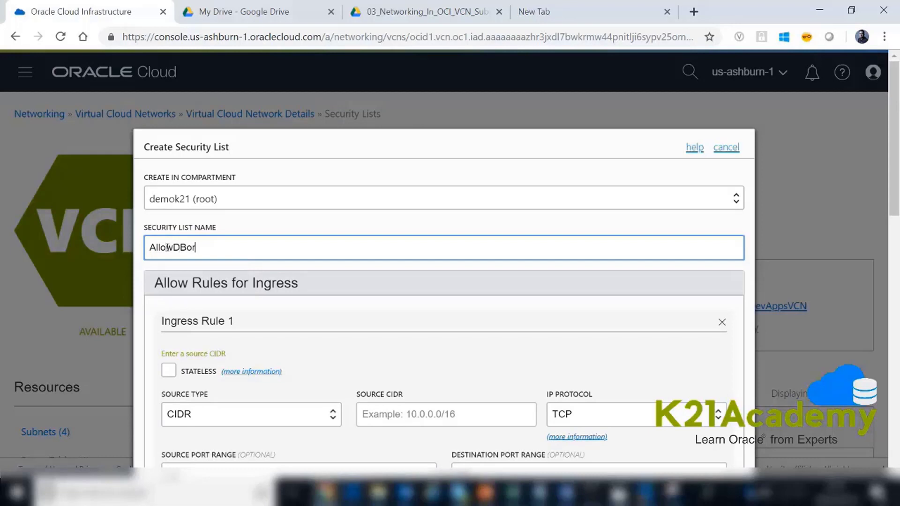
type("t521From")
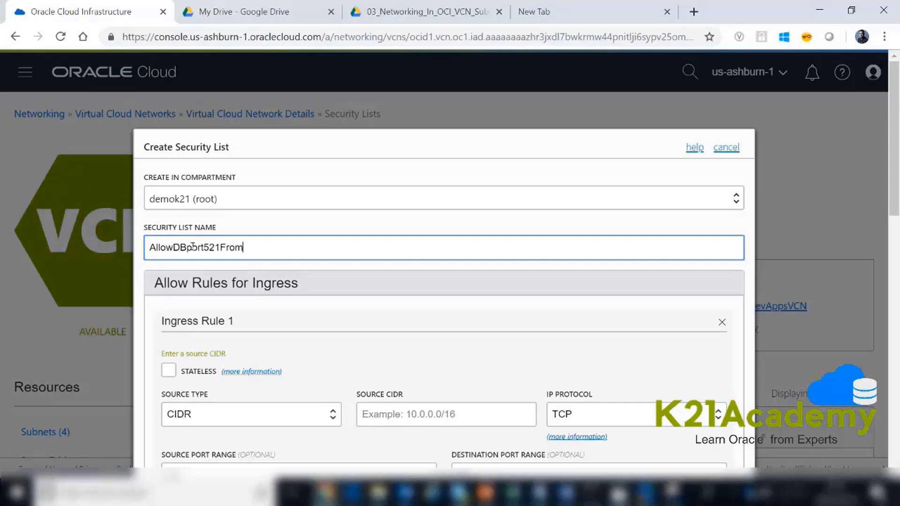
type("ApsTier")
- Set the source CIDR of Ingress Rule 1 to 10.0.2.0/24
scroll(419, 342, "down", 2)
left_click(420, 342)
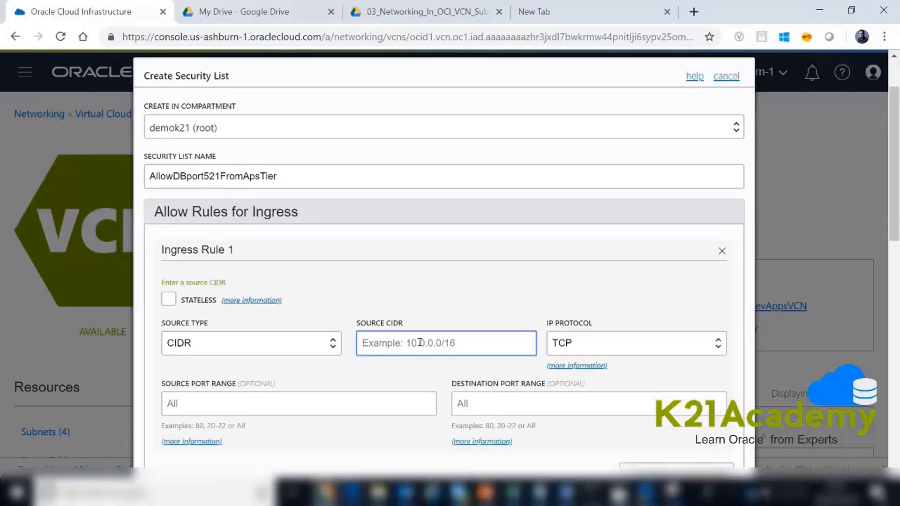
type("10")
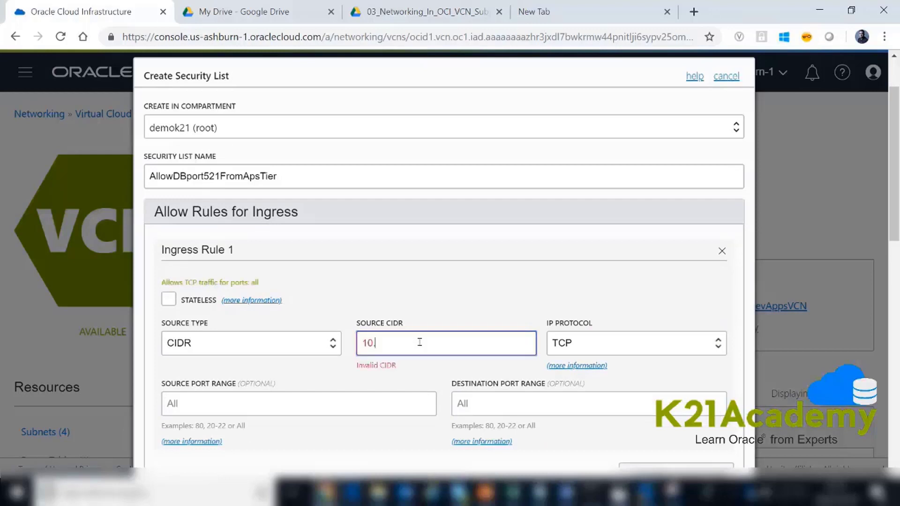
type(".0.2.0/24")
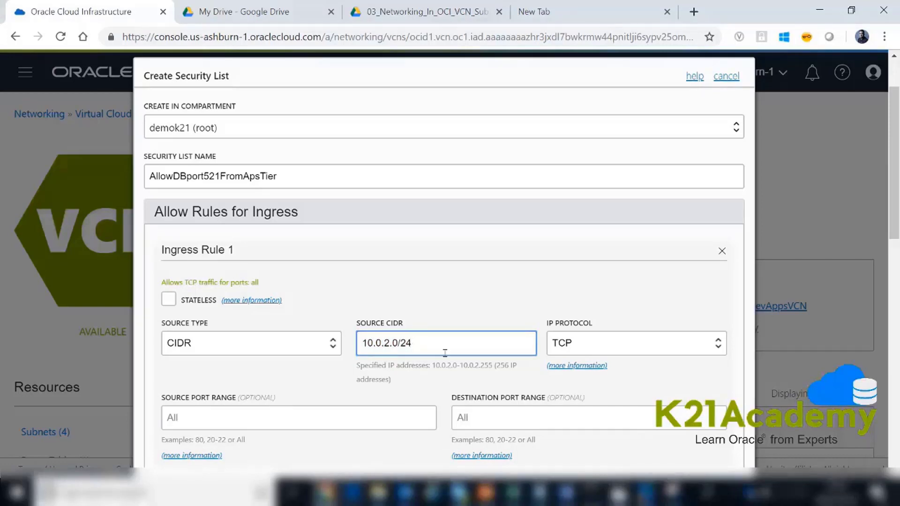
- Set the destination port range of Ingress Rule 1 to 1531
left_click(483, 419)
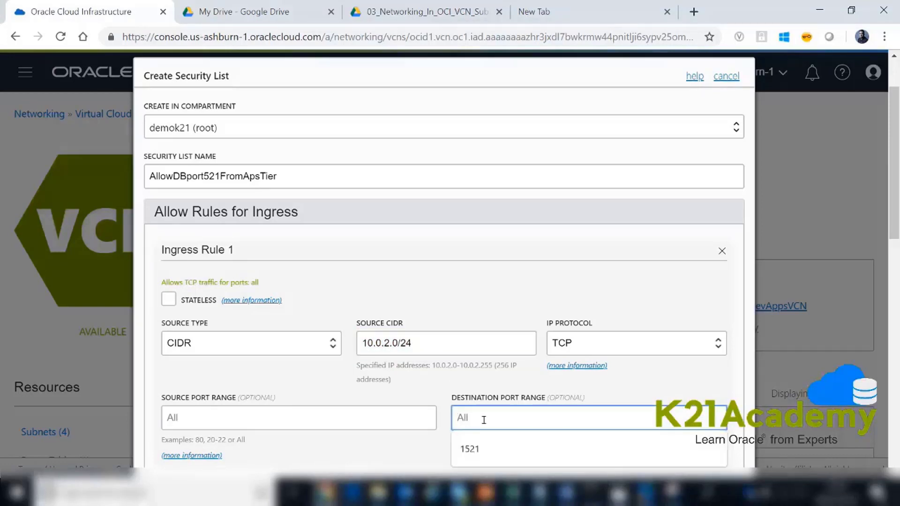
type("152")
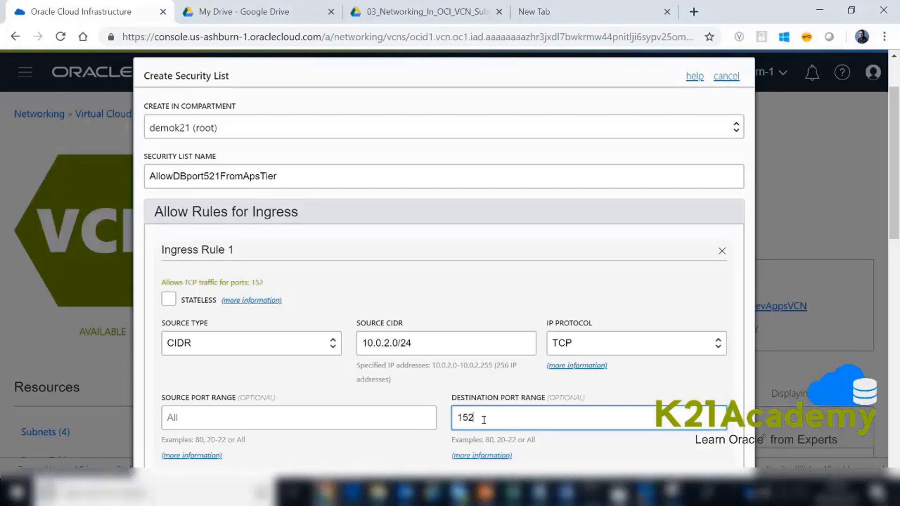
key("BackSpace")
type("31")
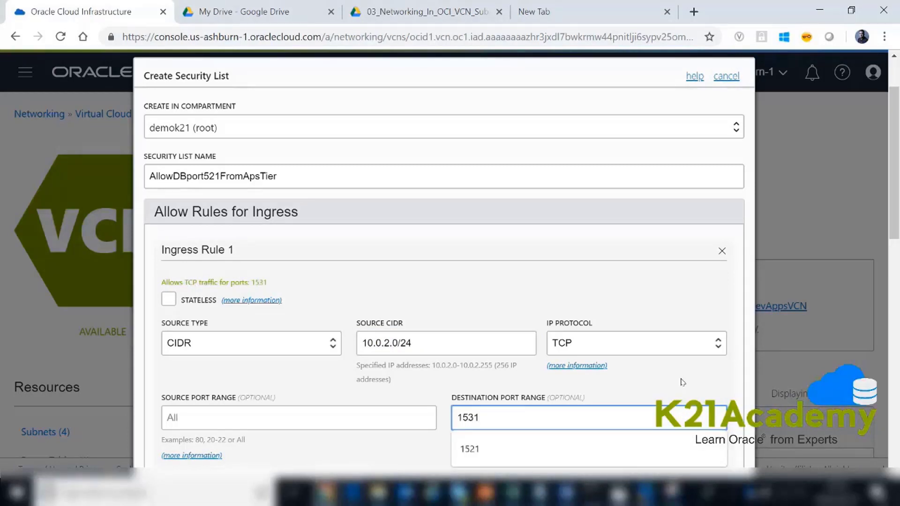
left_click_drag(896, 225, 895, 267)
left_click(534, 362)
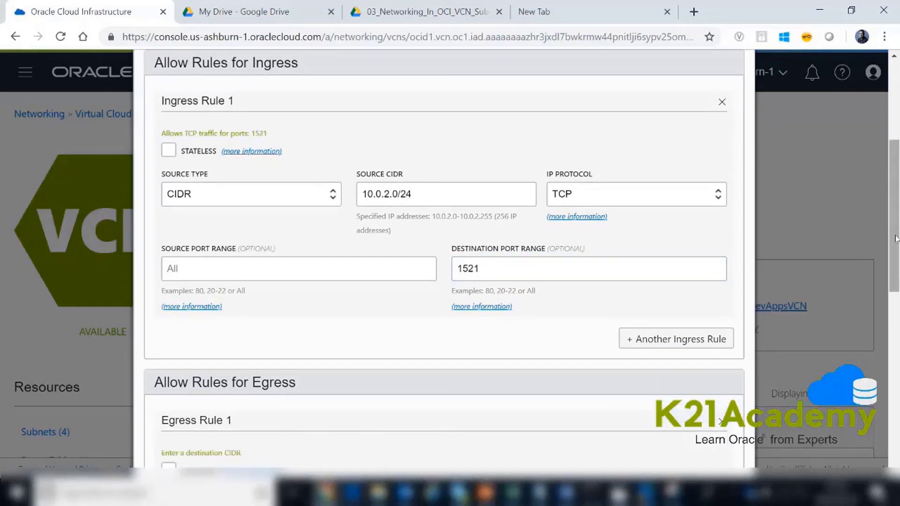
- Try to create the security list with Egress Rule 1 left empty
left_click_drag(895, 239, 885, 357)
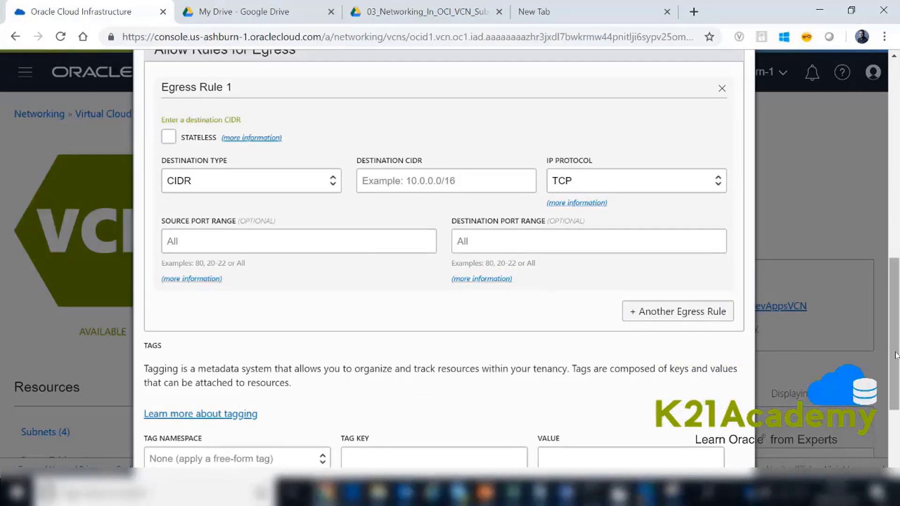
left_click_drag(895, 357, 894, 395)
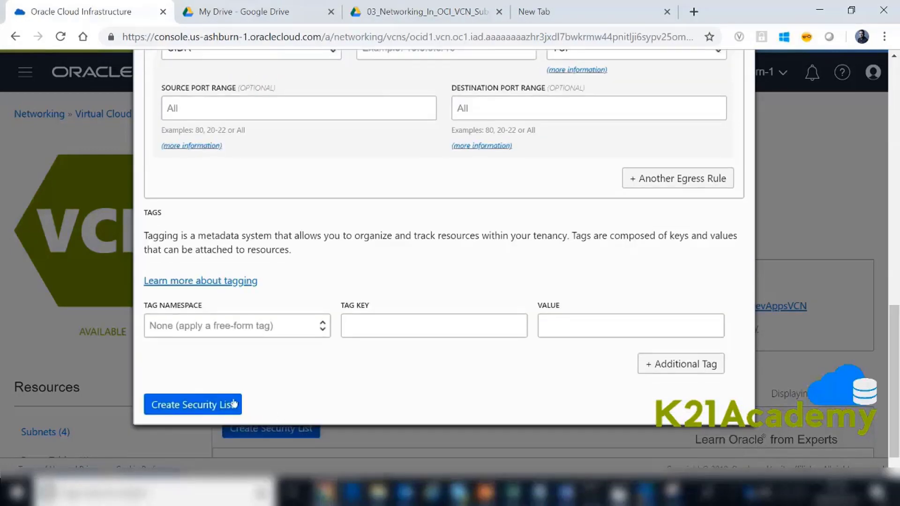
left_click(225, 403)
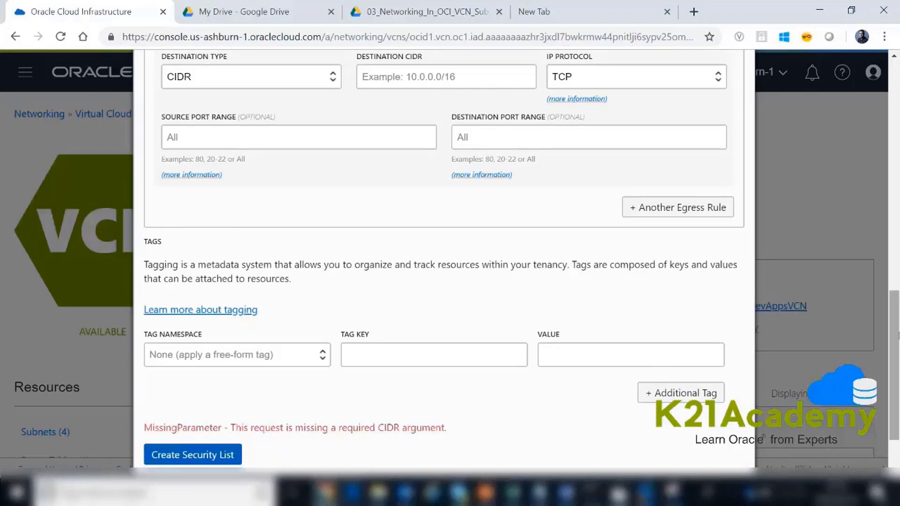
- Remove the empty Egress Rule 1 and create the security list
scroll(895, 337, "up", 3)
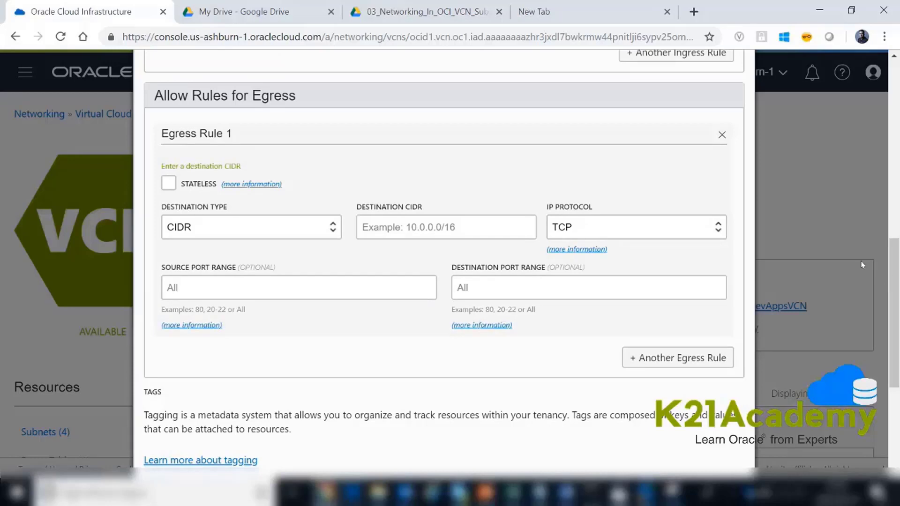
left_click(720, 135)
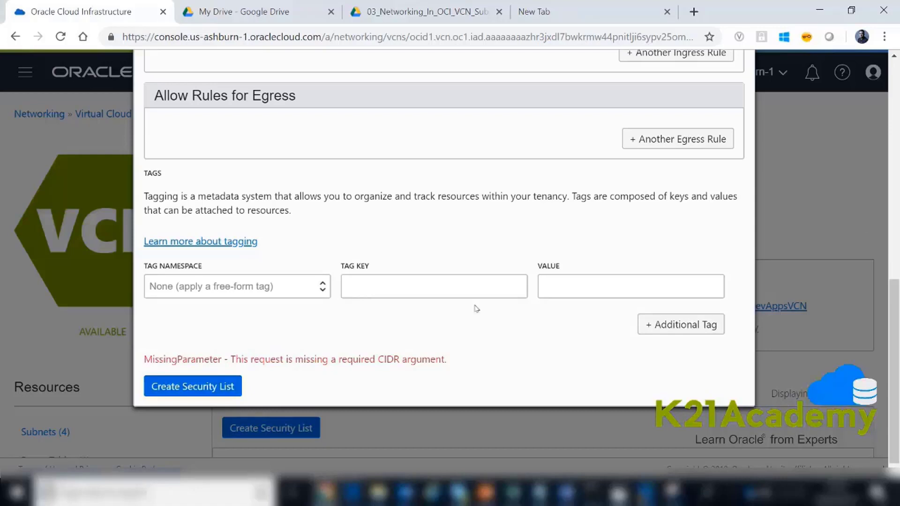
left_click(201, 386)
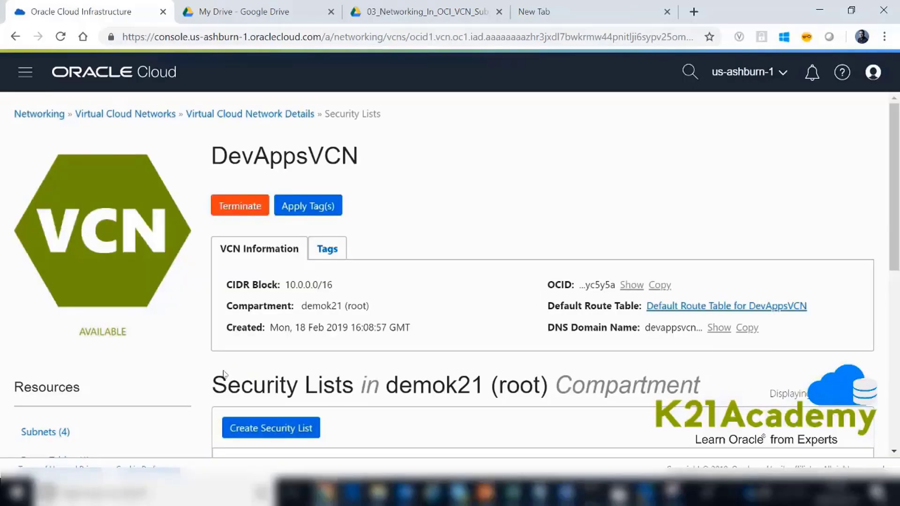
- Review the ingress rules of the AllowDBport521FromApsTier security list
scroll(424, 226, "down", 4)
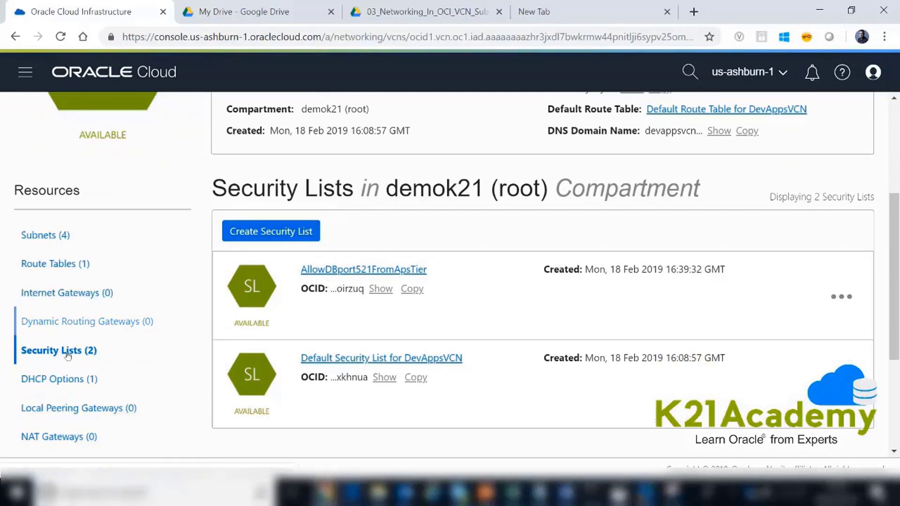
left_click(353, 271)
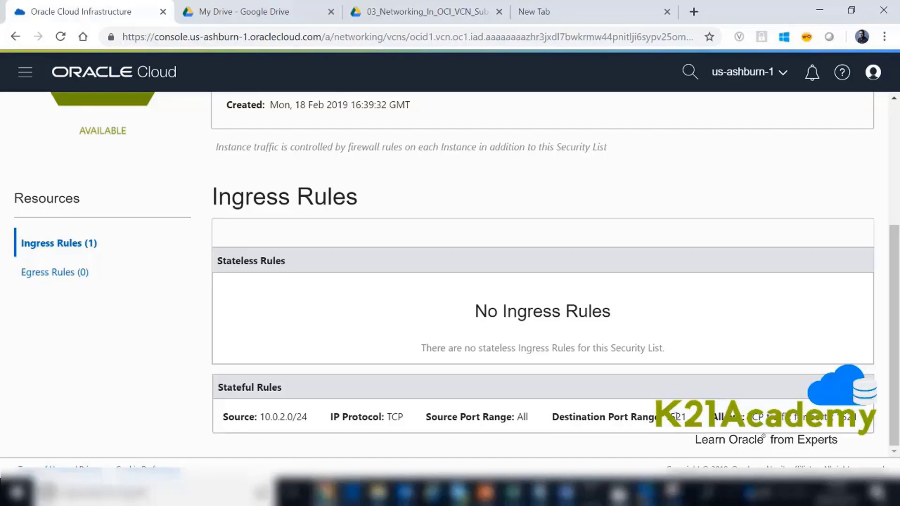
left_click_drag(895, 389, 891, 259)
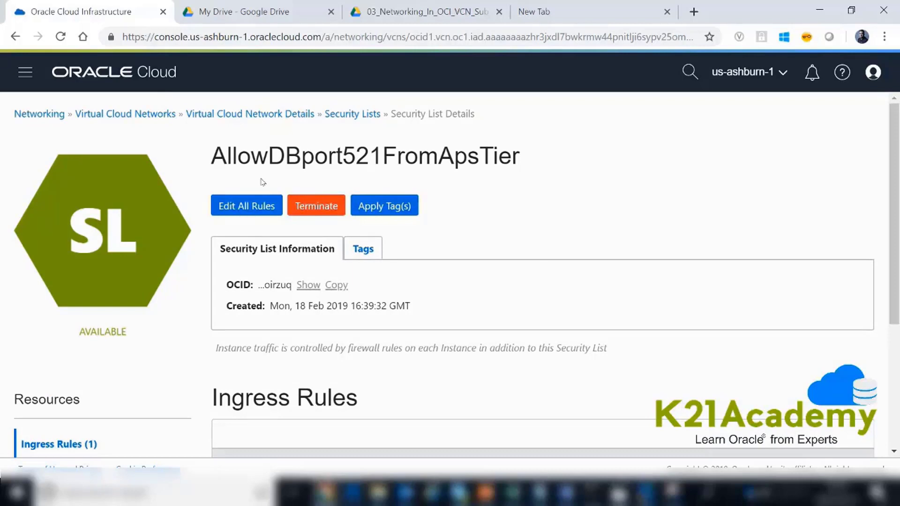
- Edit DBTierSubnet to add AllowDBport521FromApsTier as its second security list, and update the subnet
left_click(290, 115)
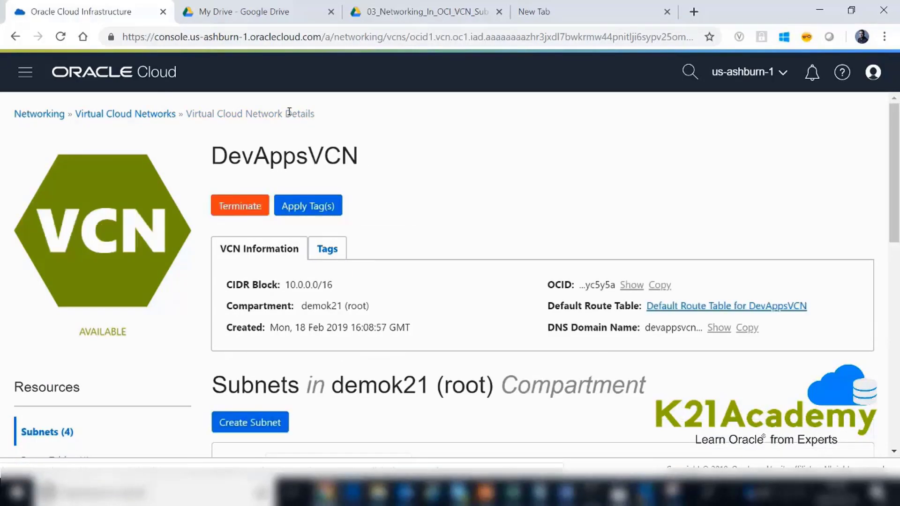
left_click(34, 432)
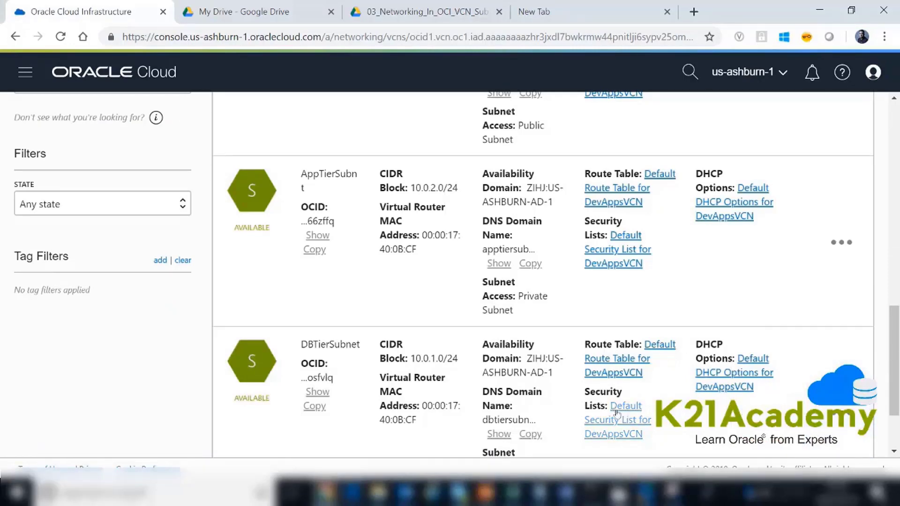
left_click(842, 412)
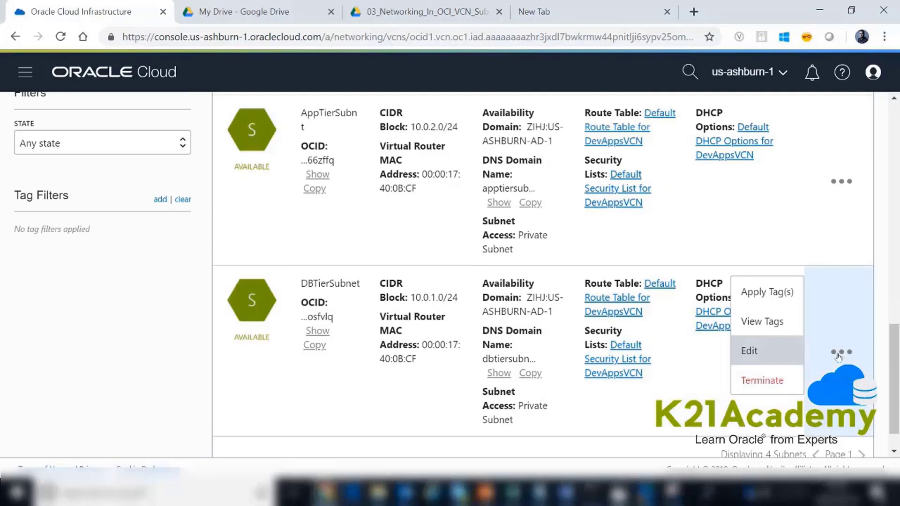
left_click(774, 355)
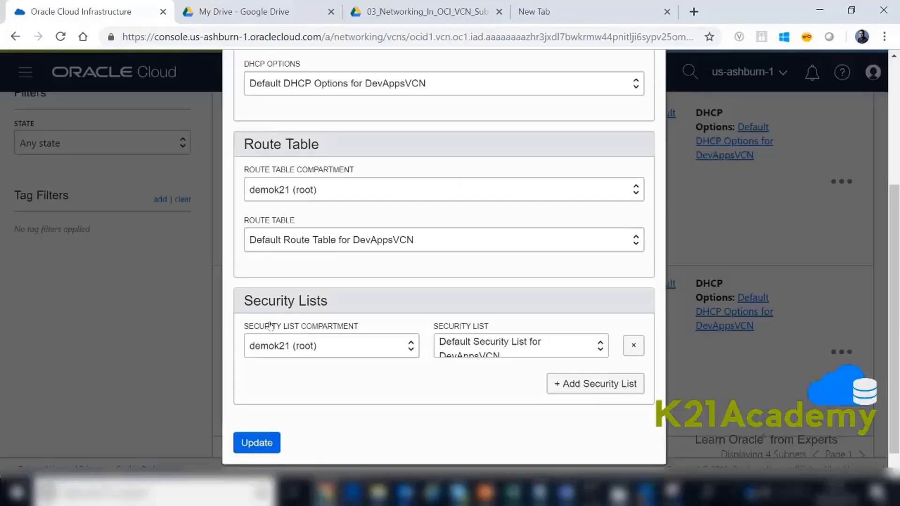
left_click(577, 385)
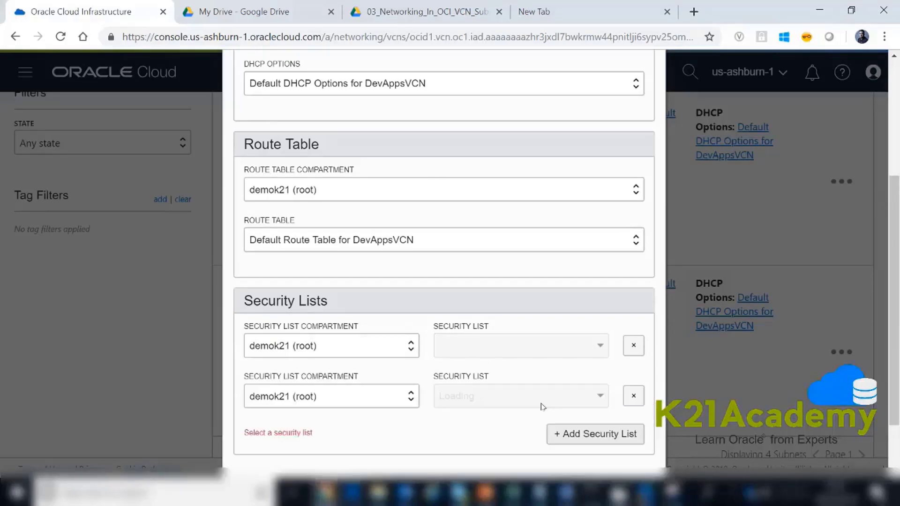
left_click(600, 396)
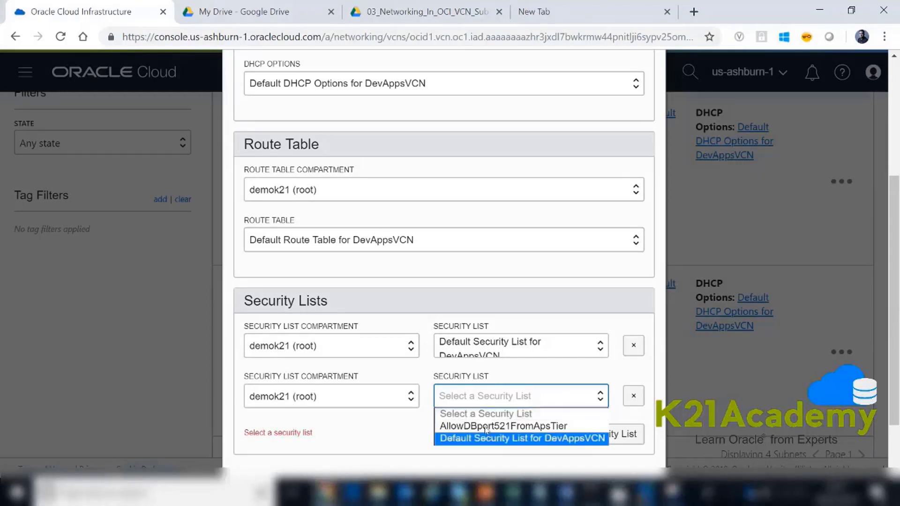
left_click(482, 428)
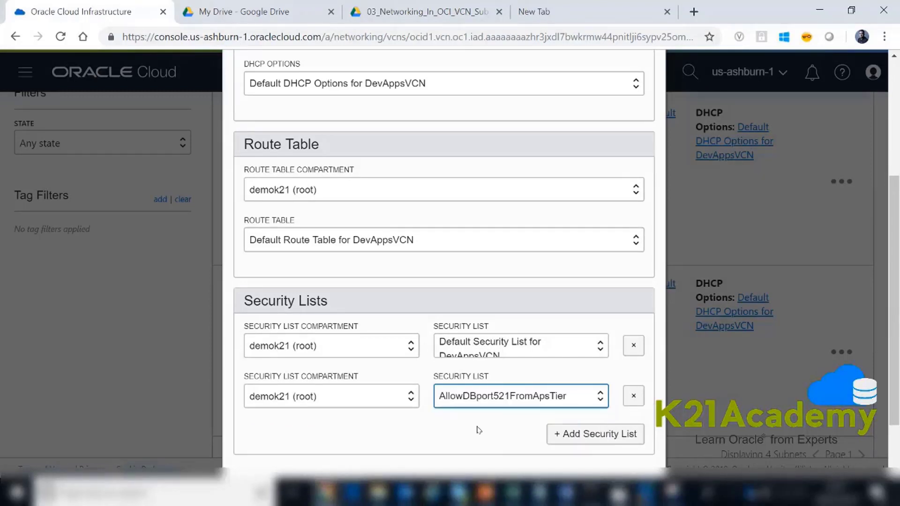
scroll(478, 429, "down", 2)
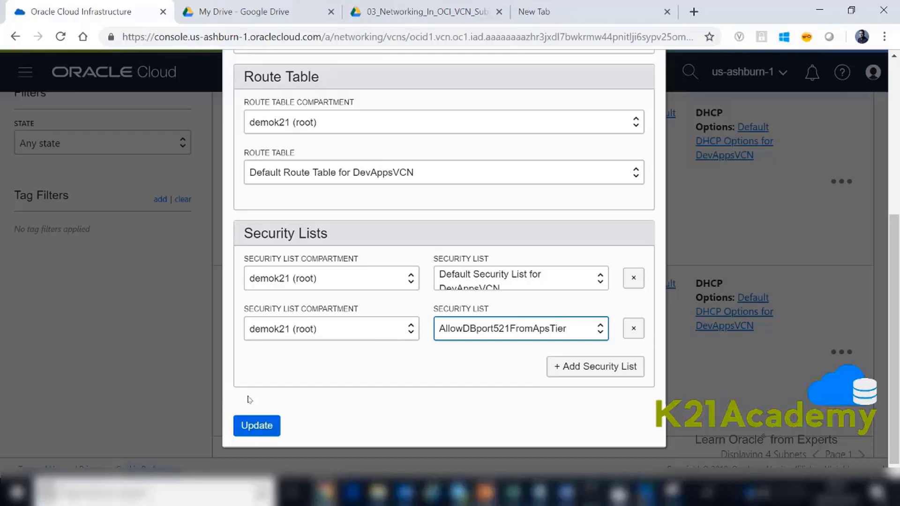
left_click(256, 426)
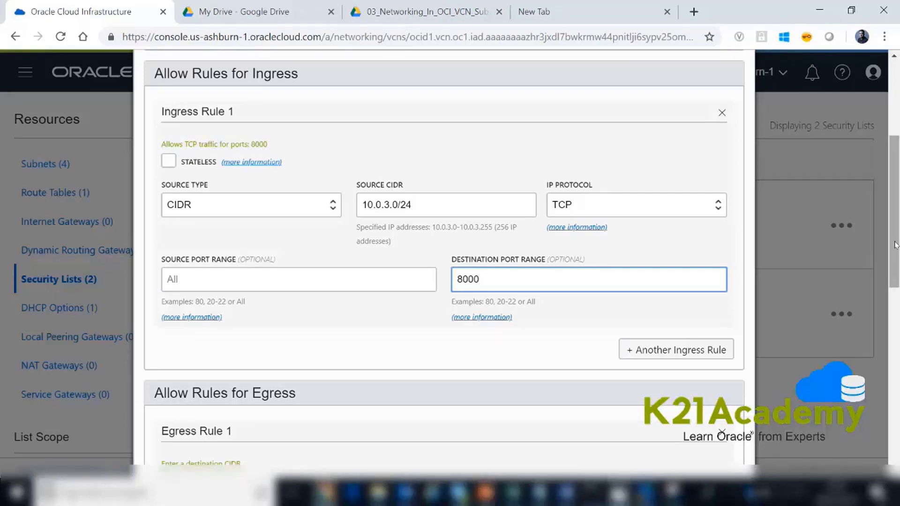
- Add a second ingress rule allowing TCP traffic from source CIDR 10.0.4.0/24 to destination port 8000
scroll(895, 234, "up", 2)
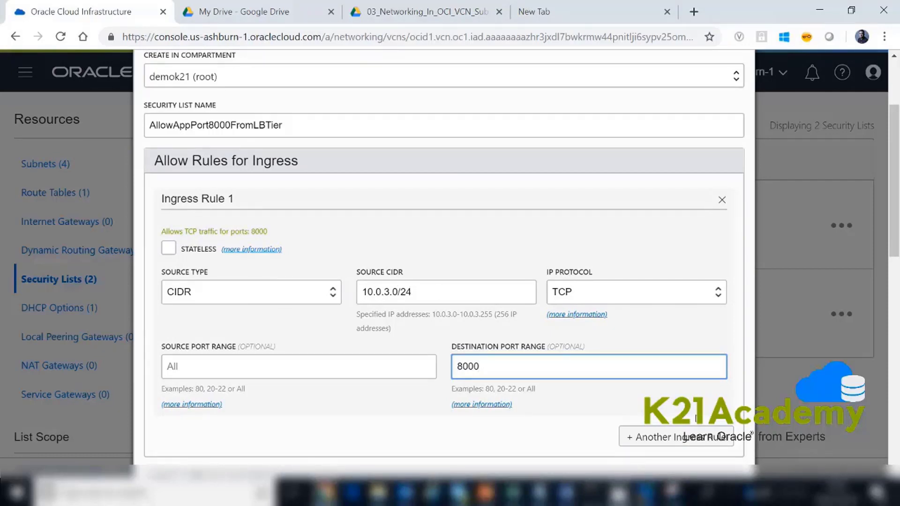
left_click(647, 438)
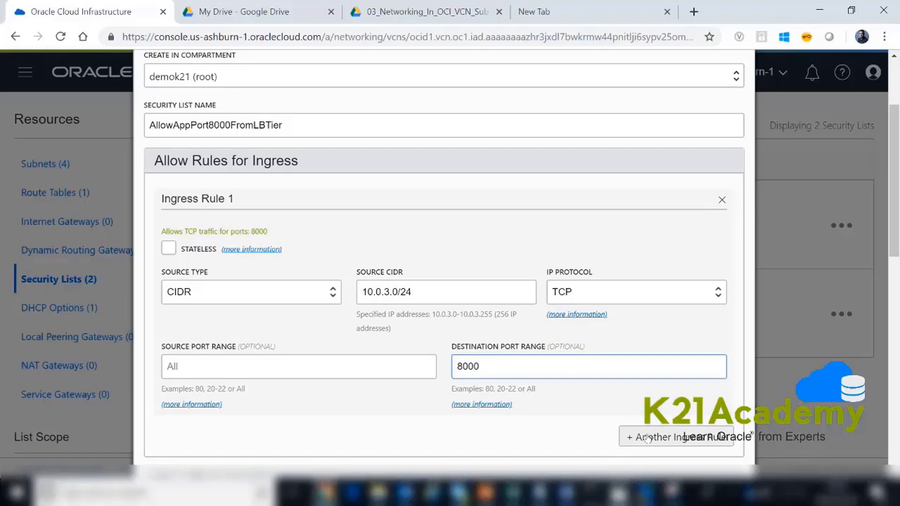
left_click(647, 439)
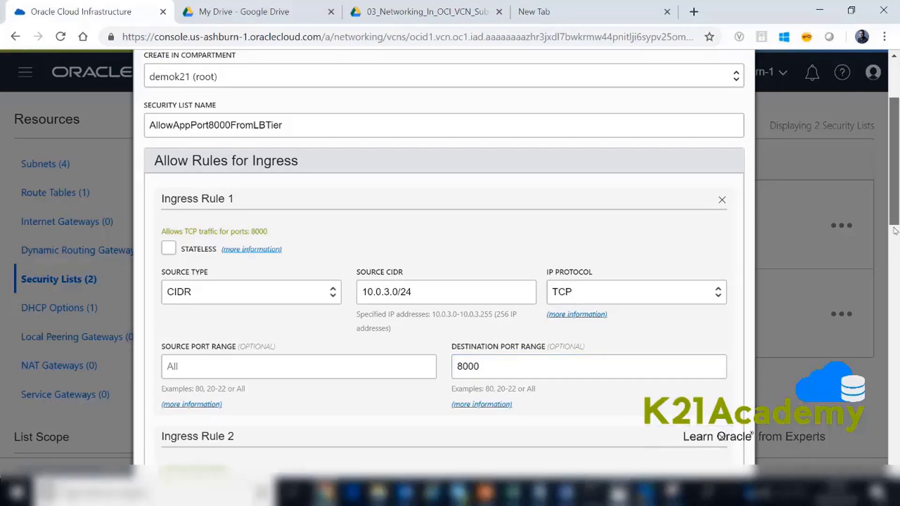
left_click_drag(895, 224, 895, 249)
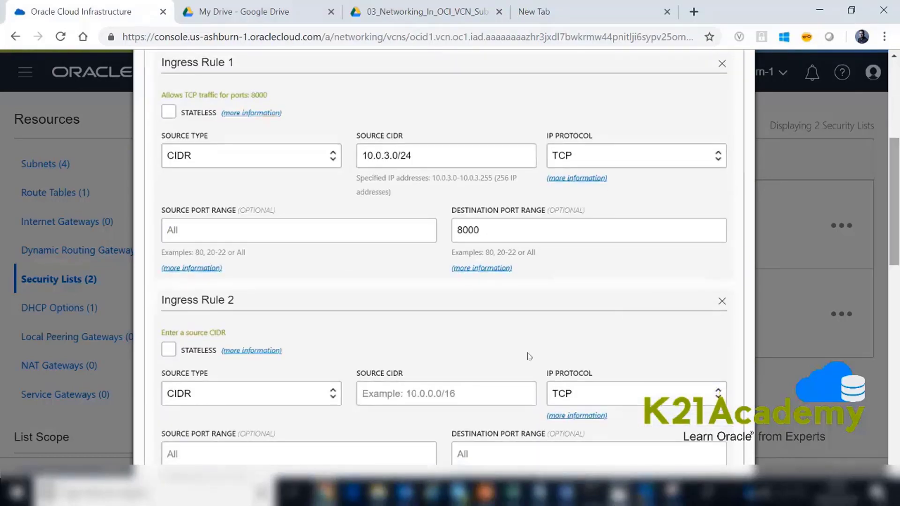
left_click(409, 390)
type("10.0.4.0/24")
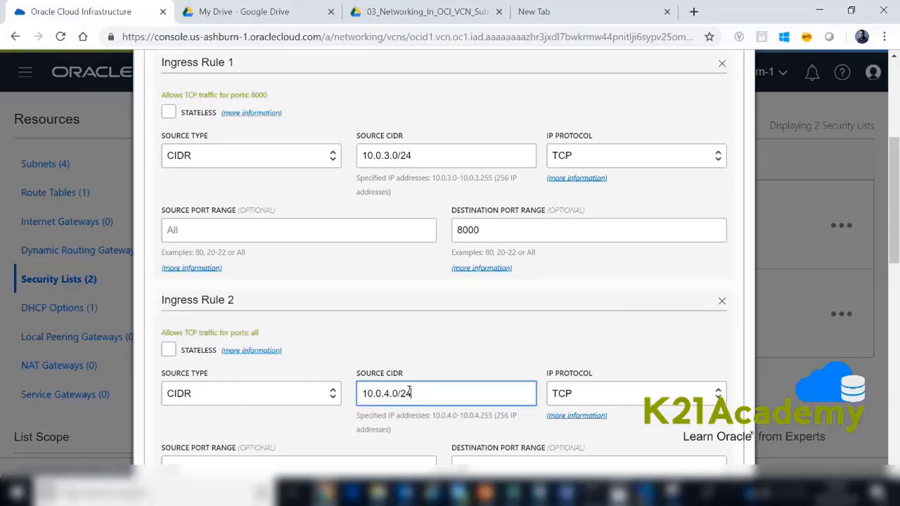
left_click(523, 464)
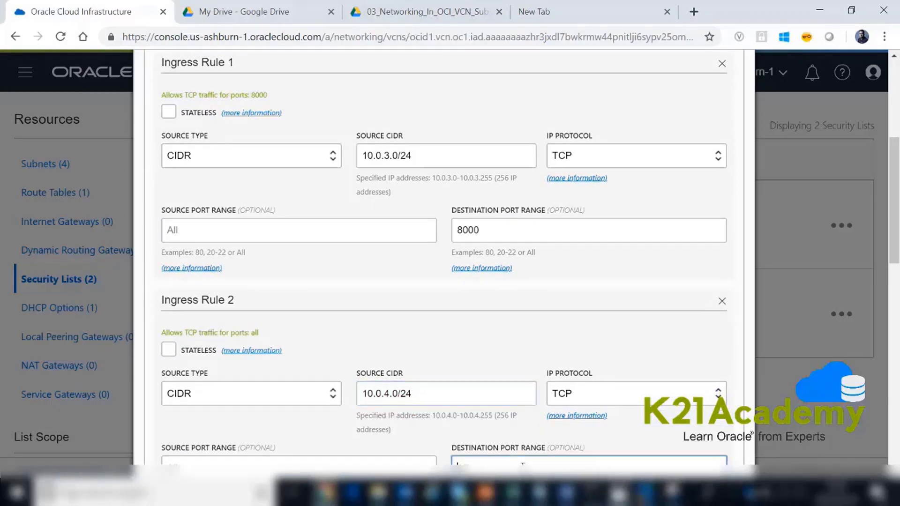
type("8")
type("000")
- Remove the empty Egress Rule 1 and create the AllowAppPort8000FromLBTier security list
scroll(861, 291, "down", 7)
left_click(721, 296)
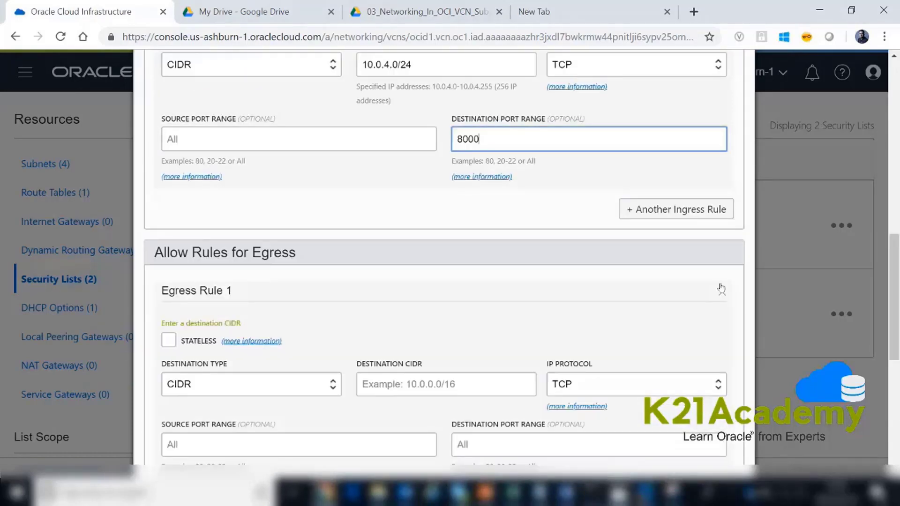
left_click(721, 289)
scroll(861, 295, "down", 3)
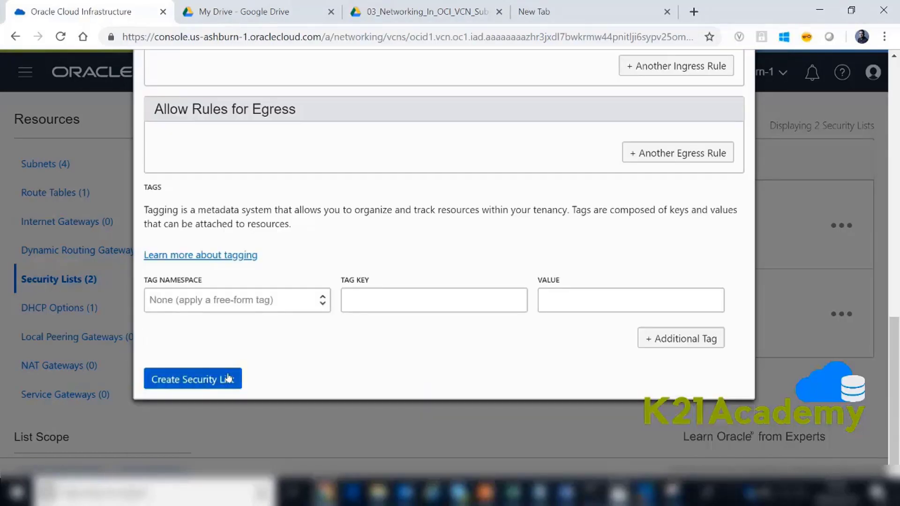
left_click(229, 378)
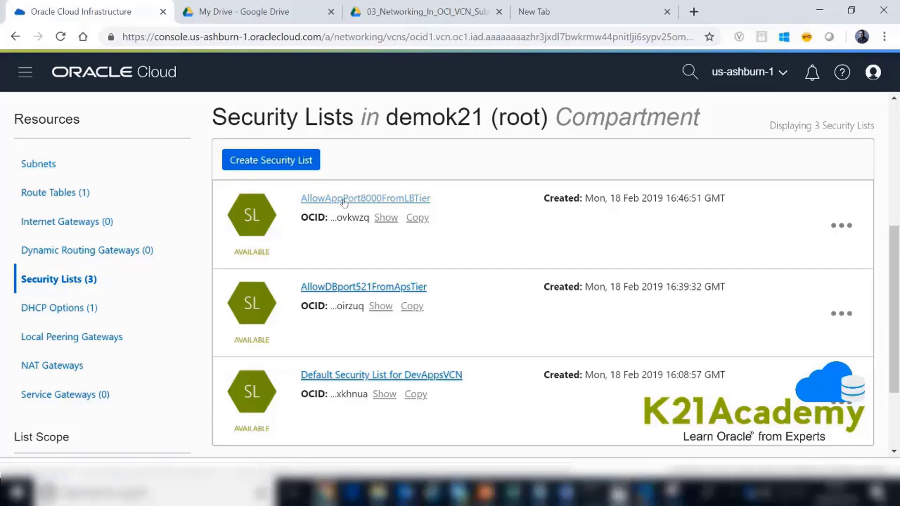
- Review the ingress rules of the AllowAppPort8000FromLBTier security list
left_click(347, 201)
scroll(429, 341, "down", 5)
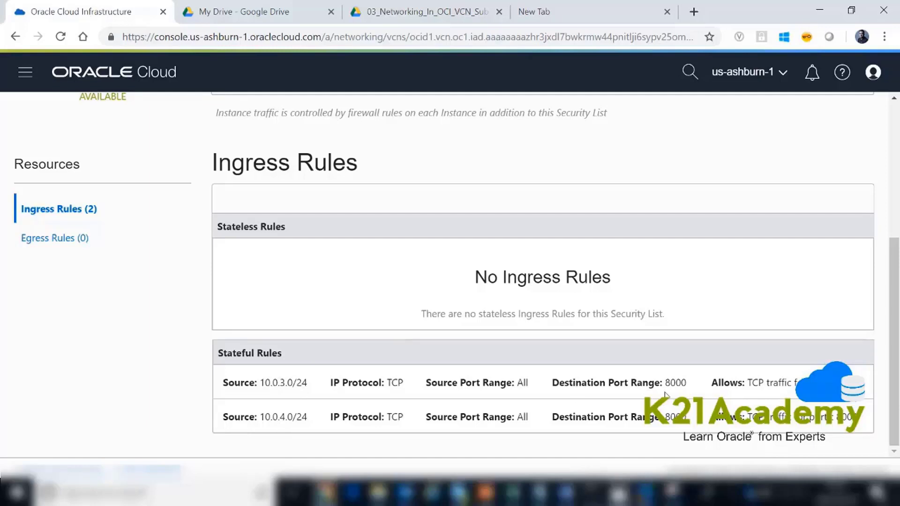
scroll(894, 229, "up", 2)
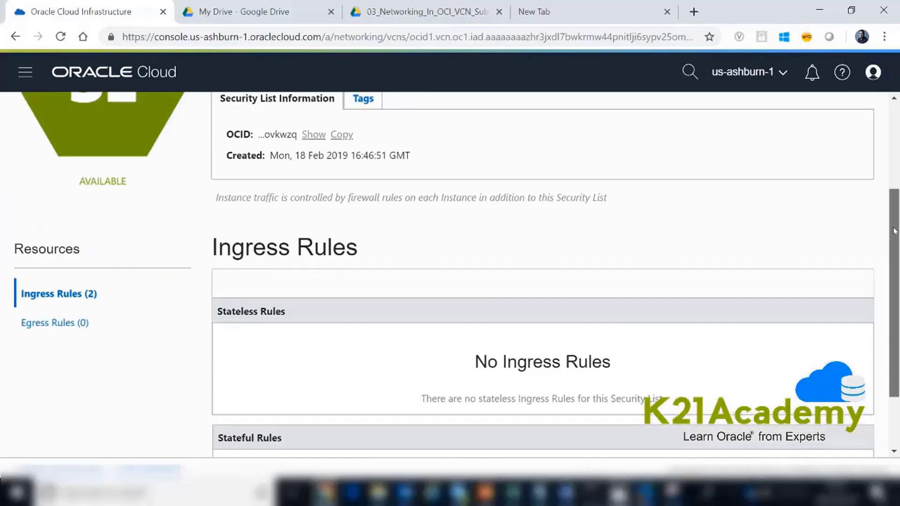
scroll(894, 230, "up", 3)
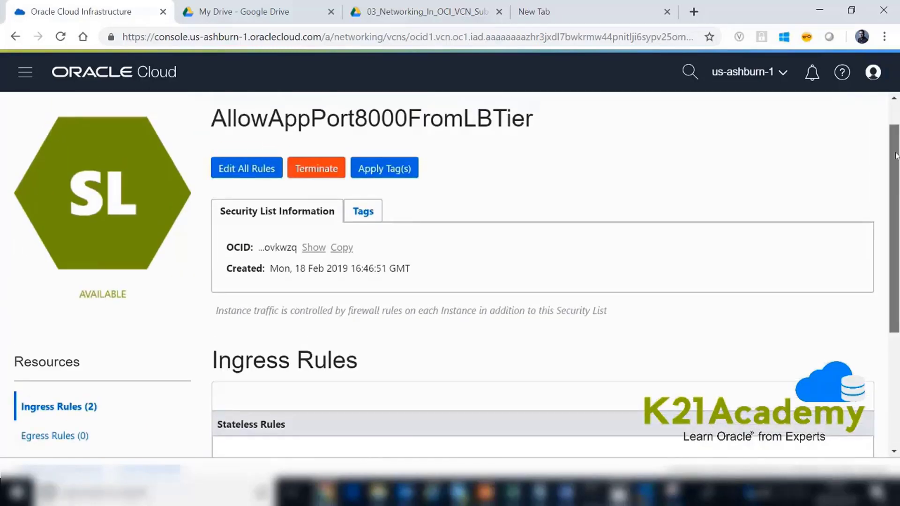
scroll(895, 156, "up", 1)
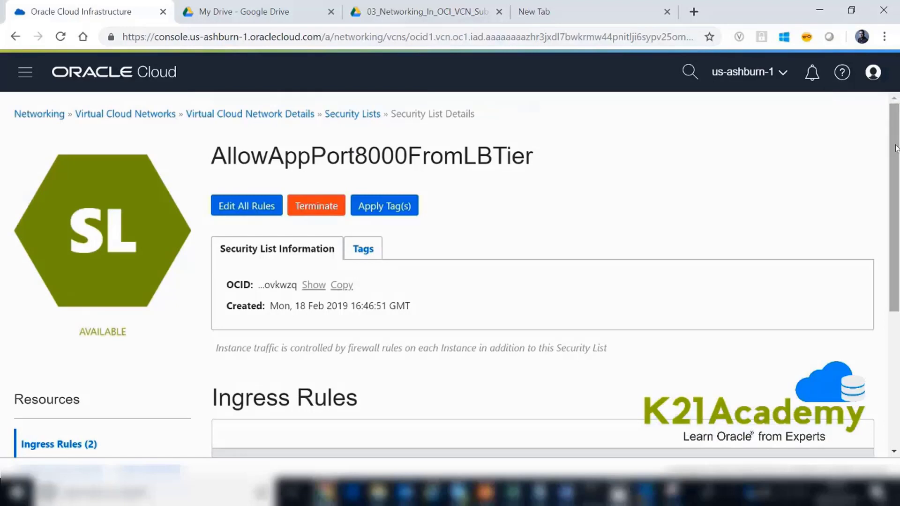
- Edit AppTierSubnt in the VCN's subnets to add AllowAppPort8000FromLBTier as its second security list, and update the subnet
left_click(220, 116)
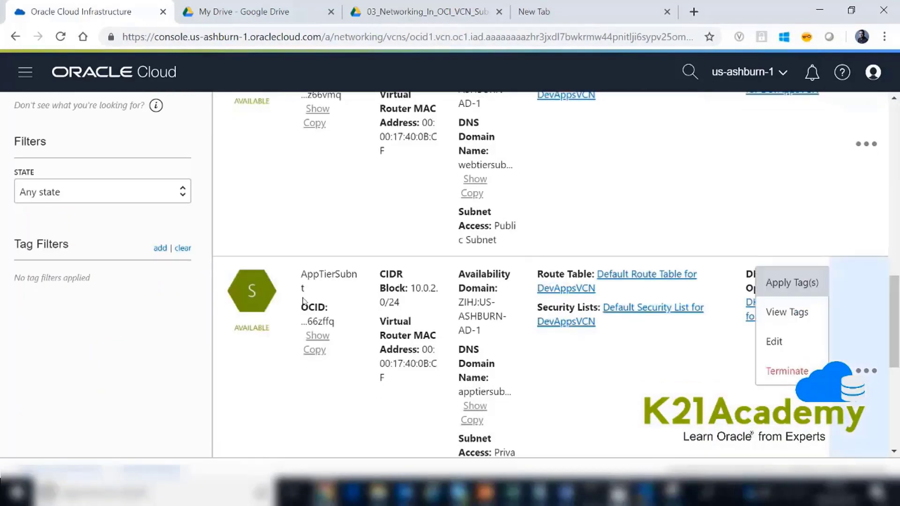
left_click(871, 371)
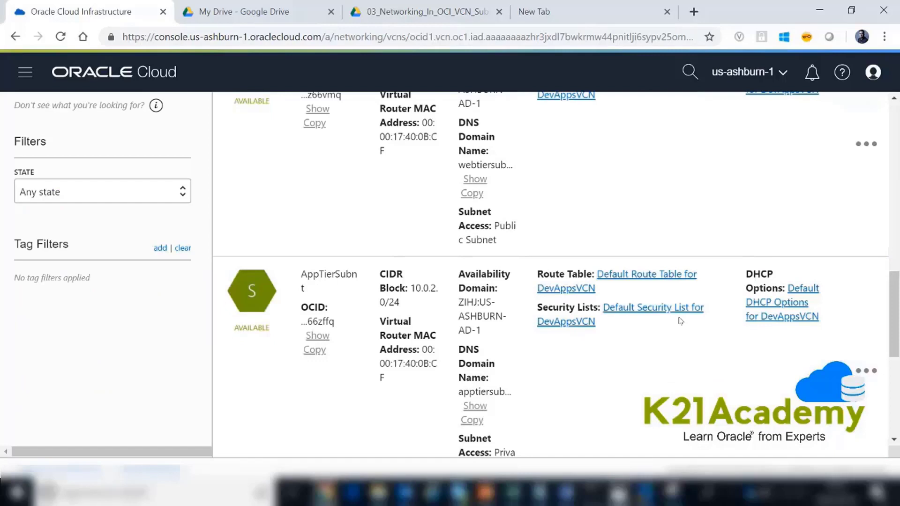
left_click(871, 370)
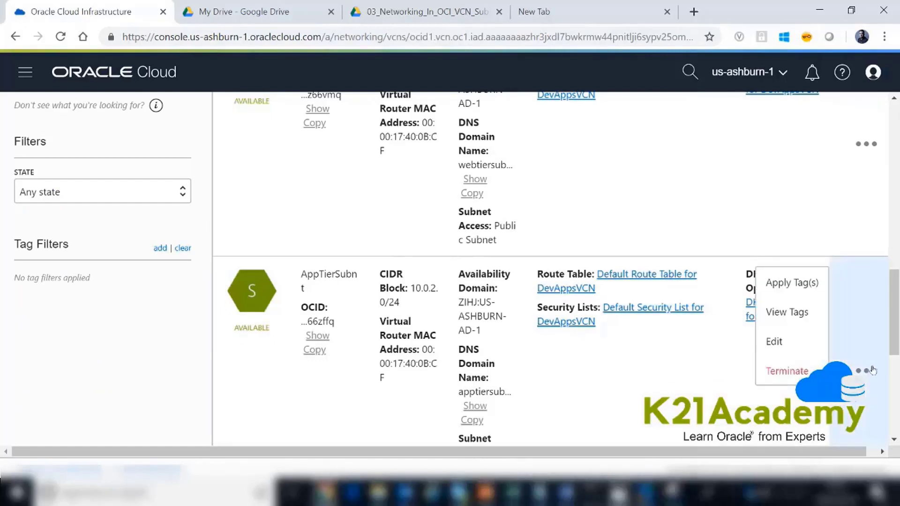
left_click(790, 344)
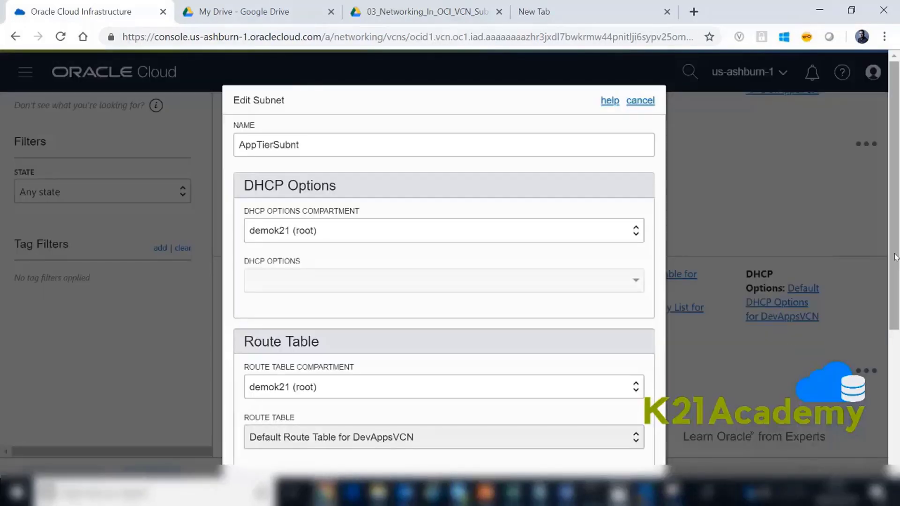
left_click_drag(895, 257, 895, 356)
left_click(577, 414)
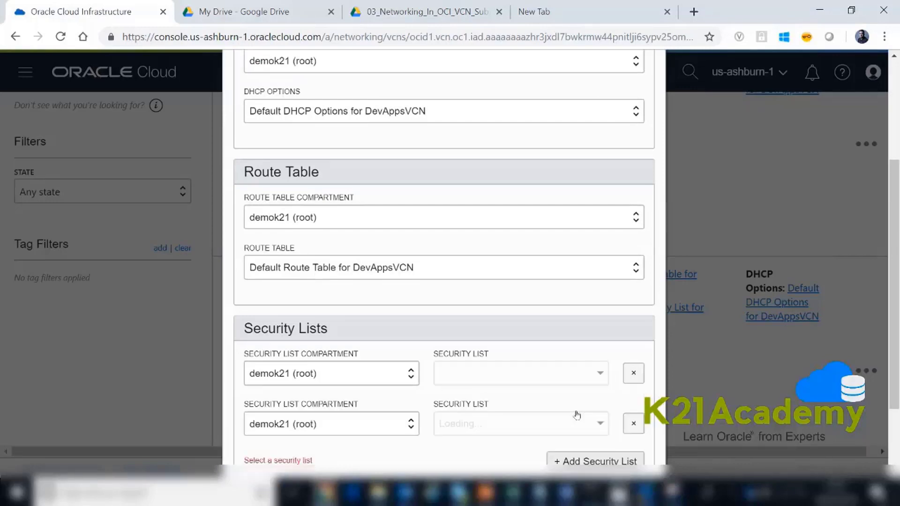
left_click(599, 424)
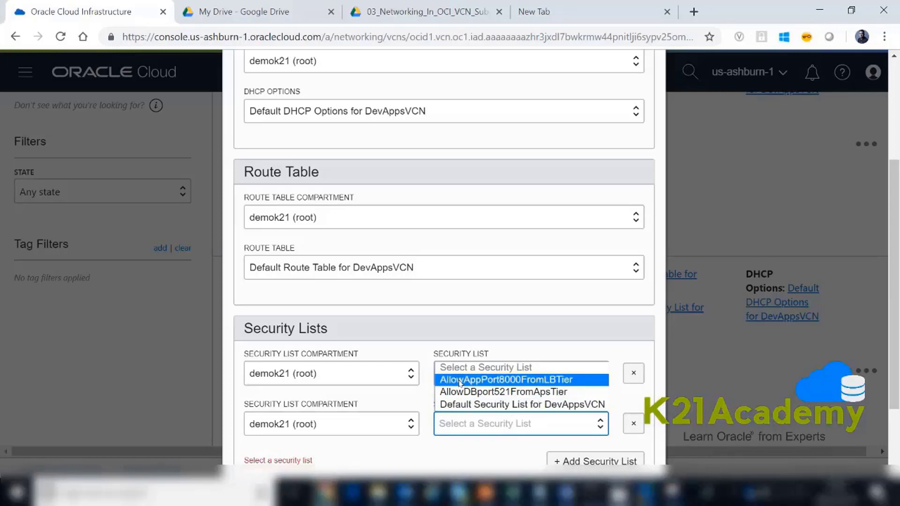
left_click(459, 382)
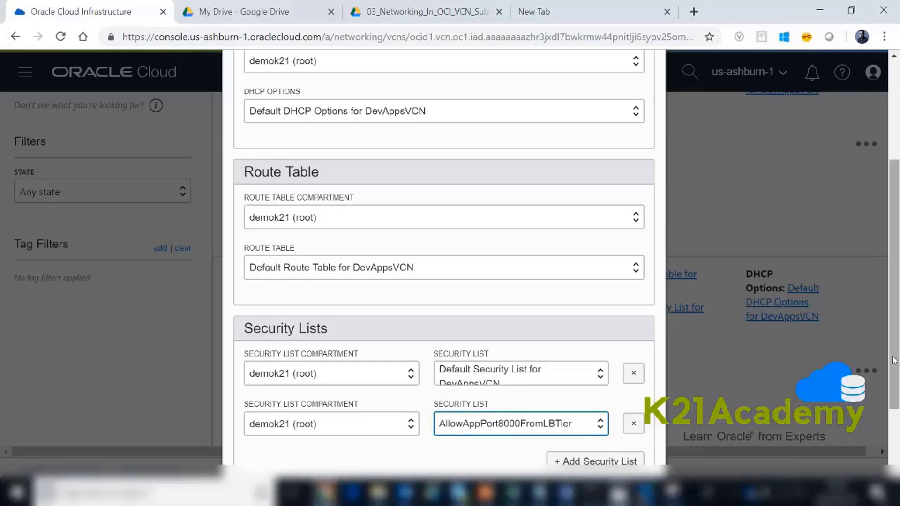
scroll(382, 429, "down", 2)
left_click(255, 422)
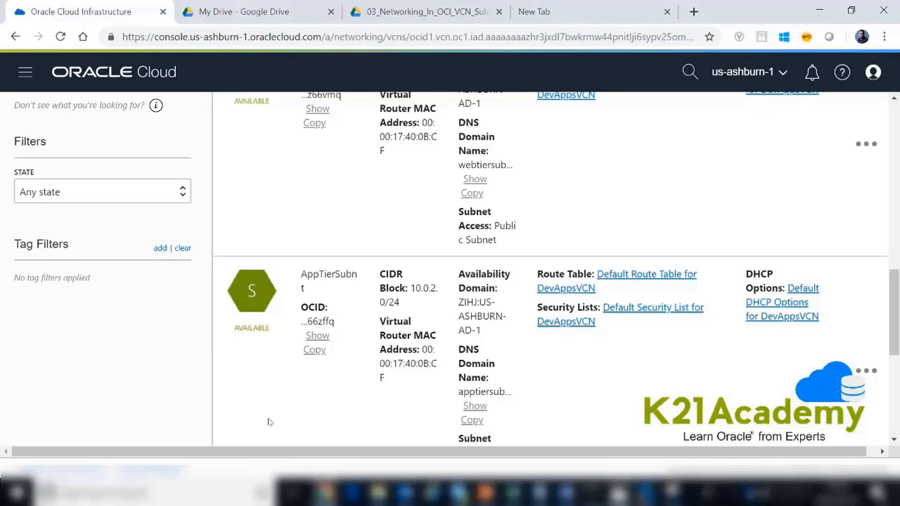
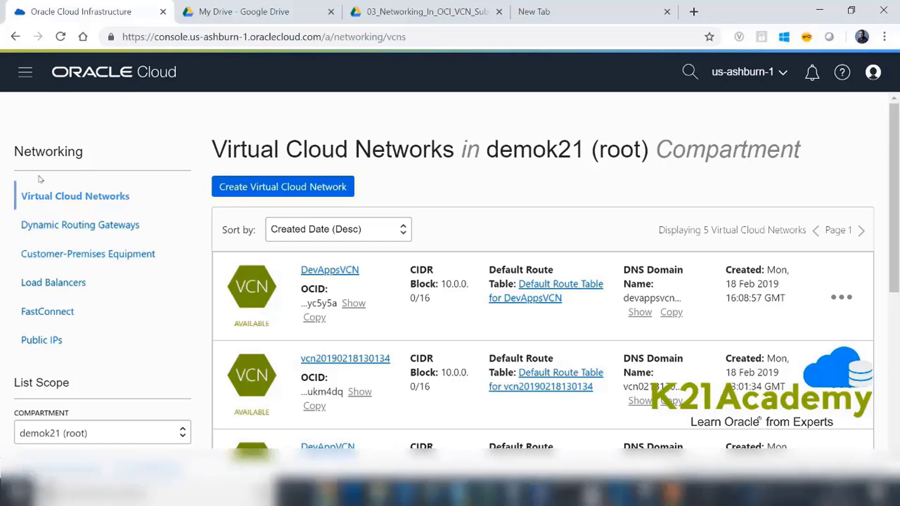
- Create a dynamic routing gateway named DRGOnPremise in the demok21 (root) compartment
left_click(59, 225)
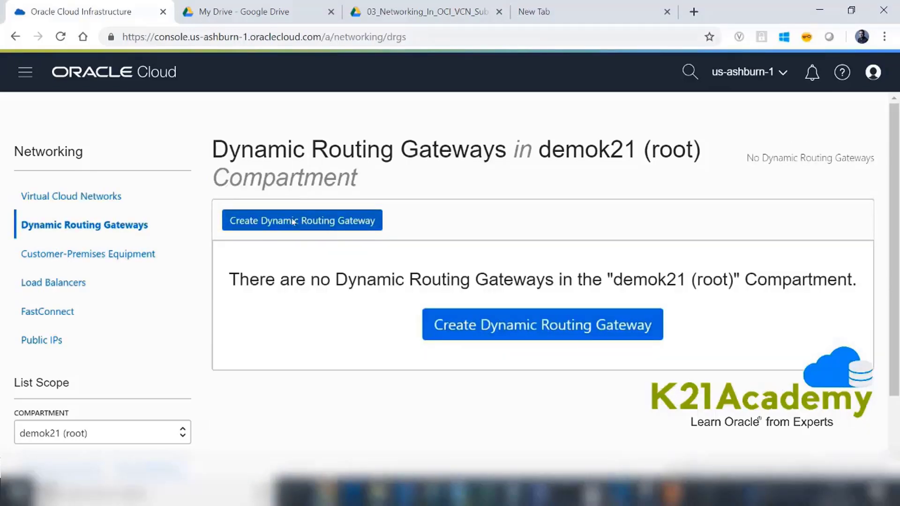
left_click(292, 221)
left_click(265, 237)
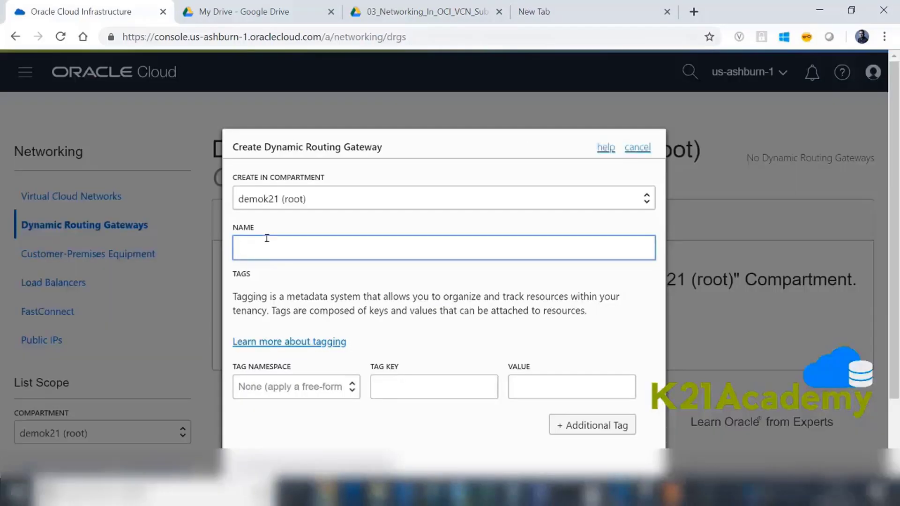
type("DRG")
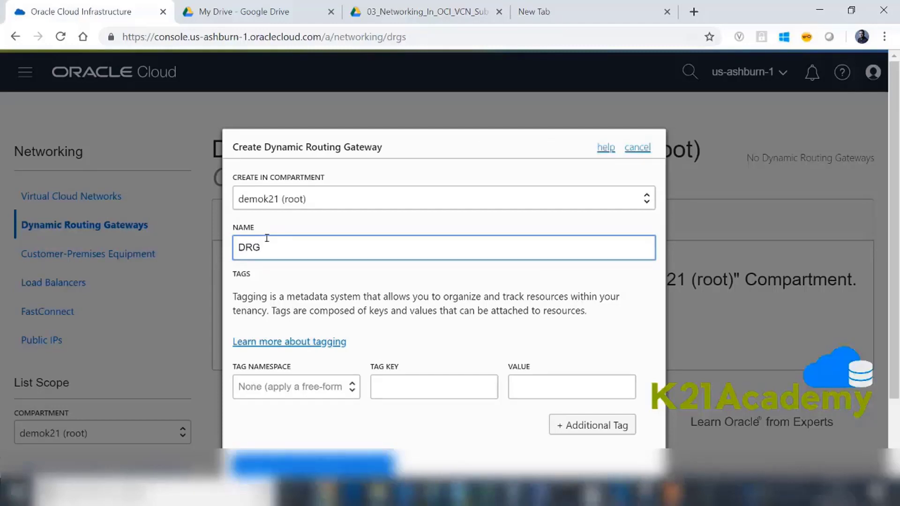
type("OnPremise")
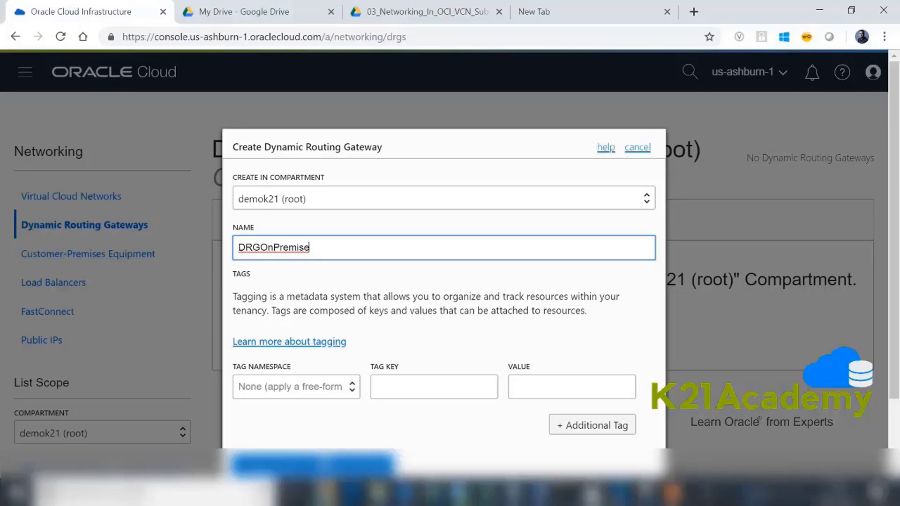
left_click(312, 464)
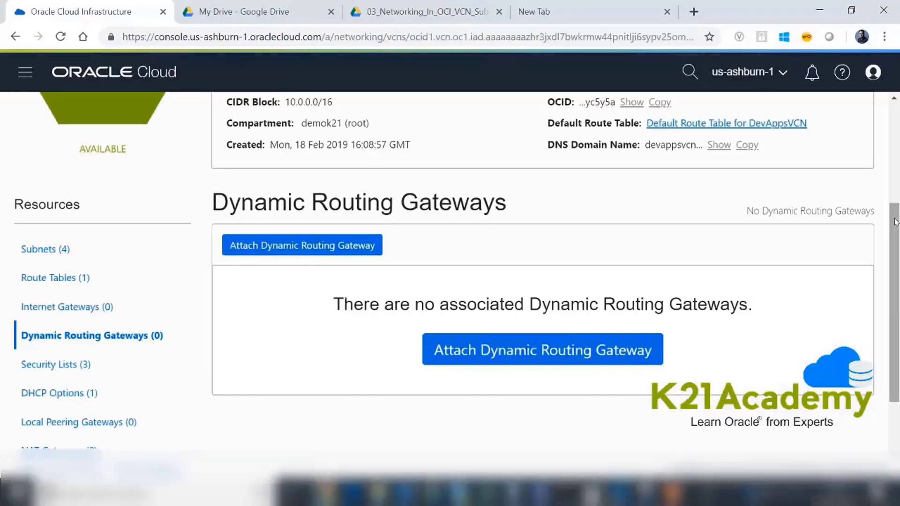
- Attach the DRGOnPremise dynamic routing gateway to DevAppsVCN without associating a route table
left_click_drag(893, 218, 893, 141)
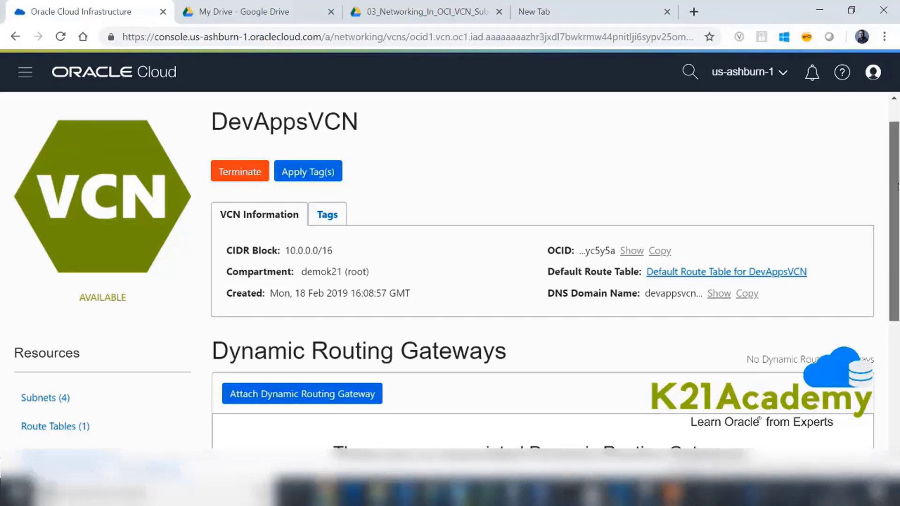
scroll(542, 327, "down", 3)
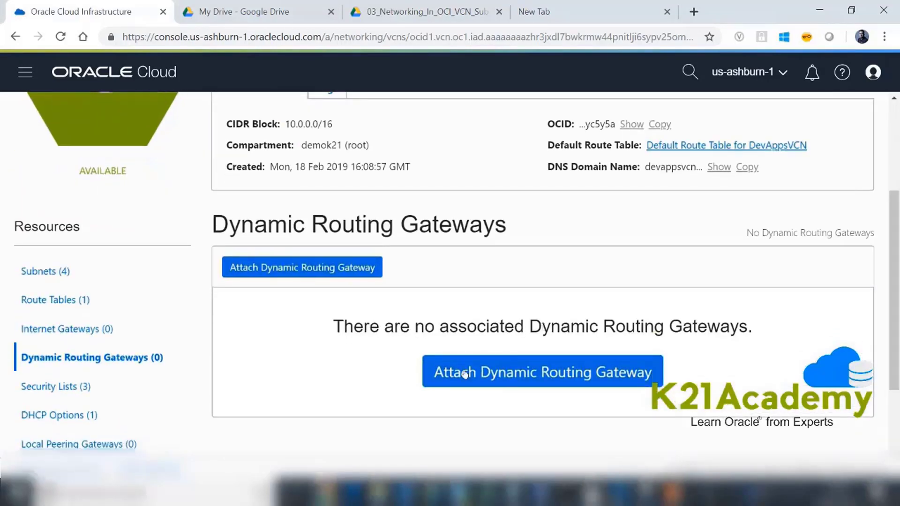
left_click(464, 374)
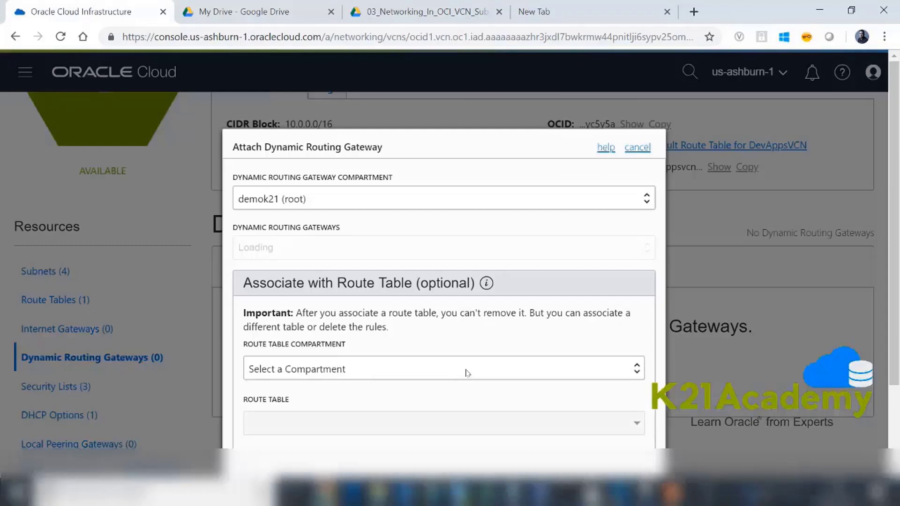
left_click(303, 202)
left_click(302, 233)
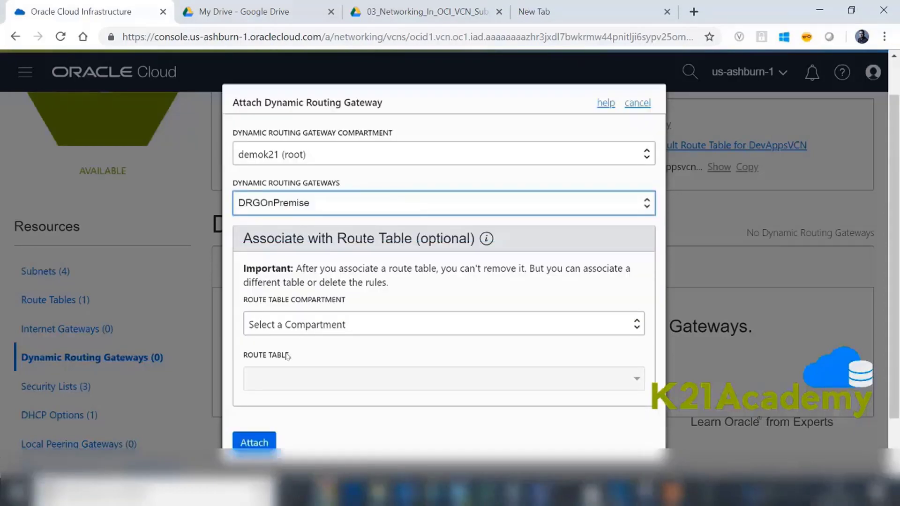
left_click(250, 443)
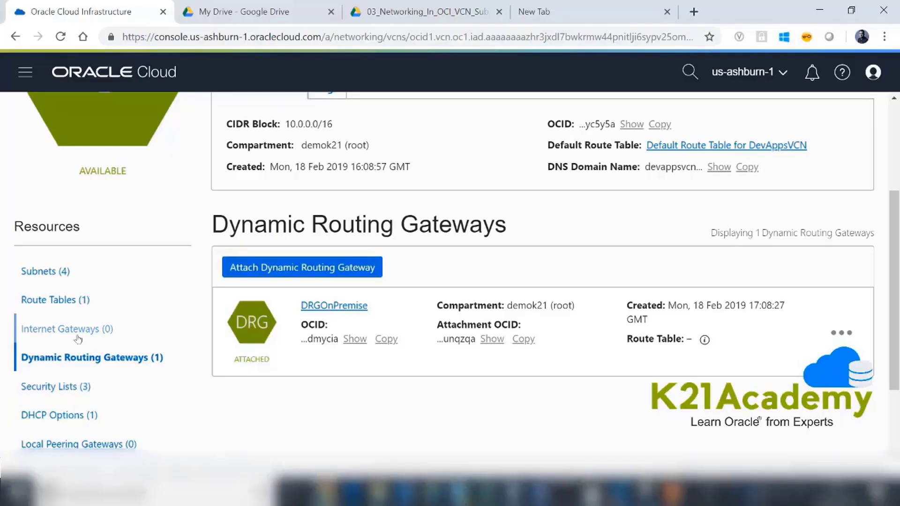
- Create an internet gateway named IGW for DevAppsVCN in the demok21 (root) compartment
left_click(78, 334)
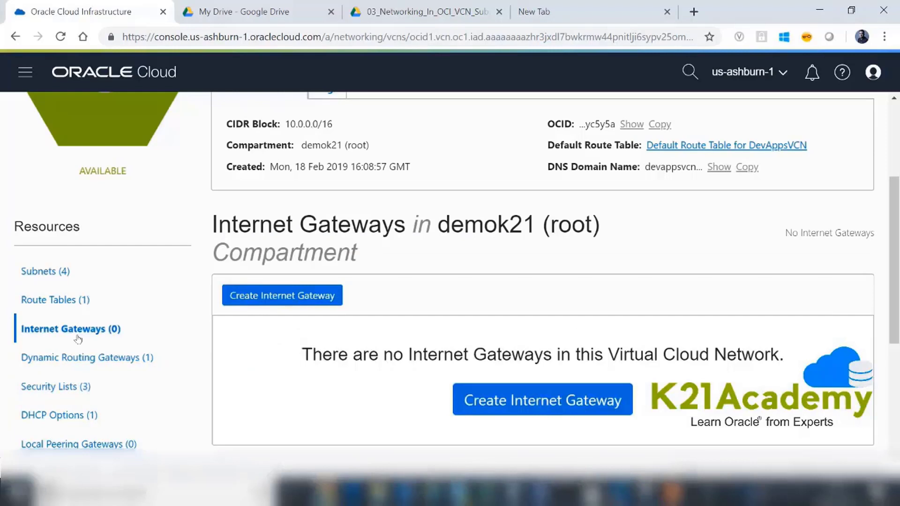
left_click(269, 300)
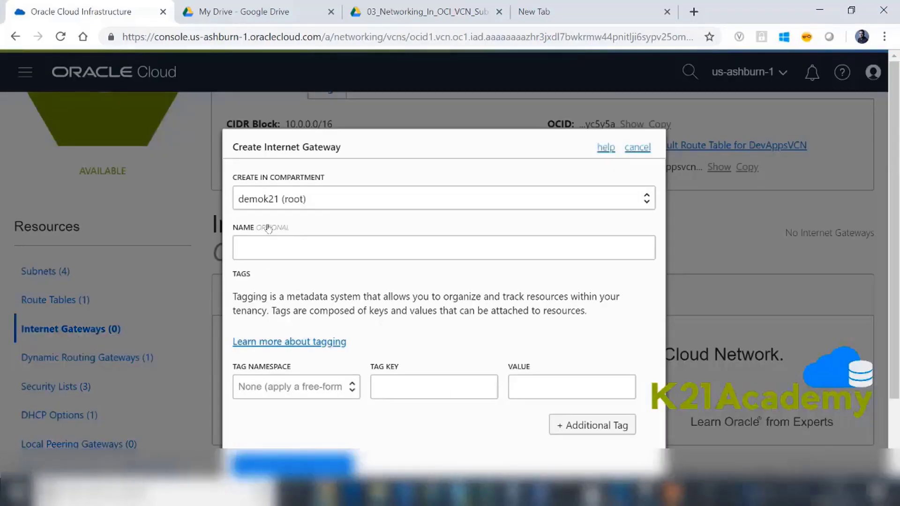
left_click(258, 240)
type("IGW")
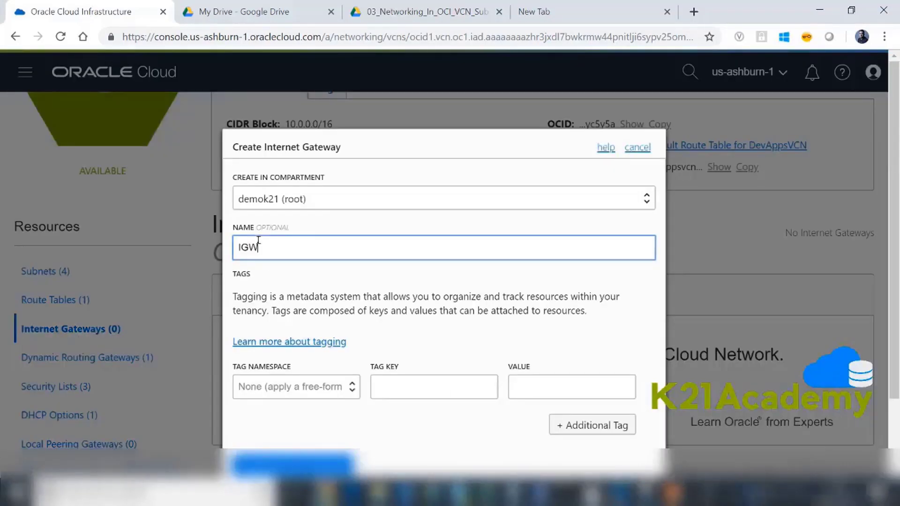
left_click(255, 463)
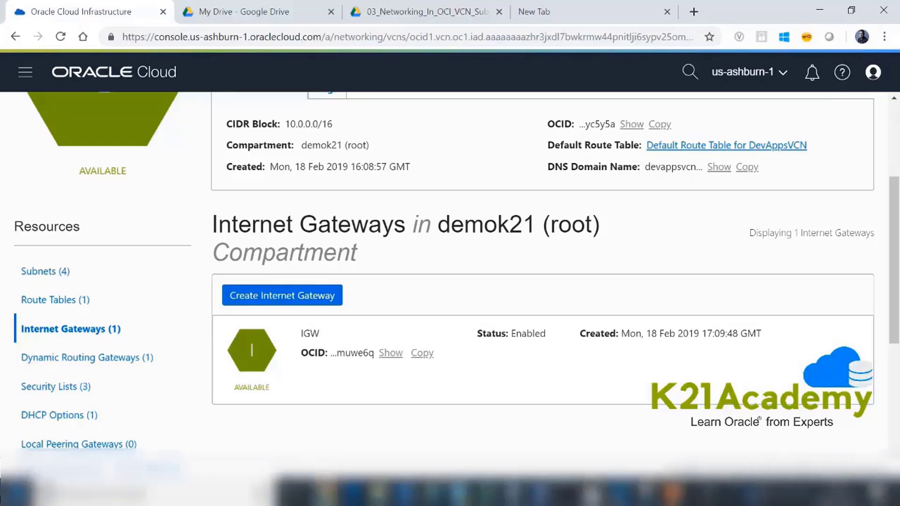
- Start a new route table in DevAppsVCN and name it ConnectToInternet_Onpresmise
scroll(261, 438, "down", 3)
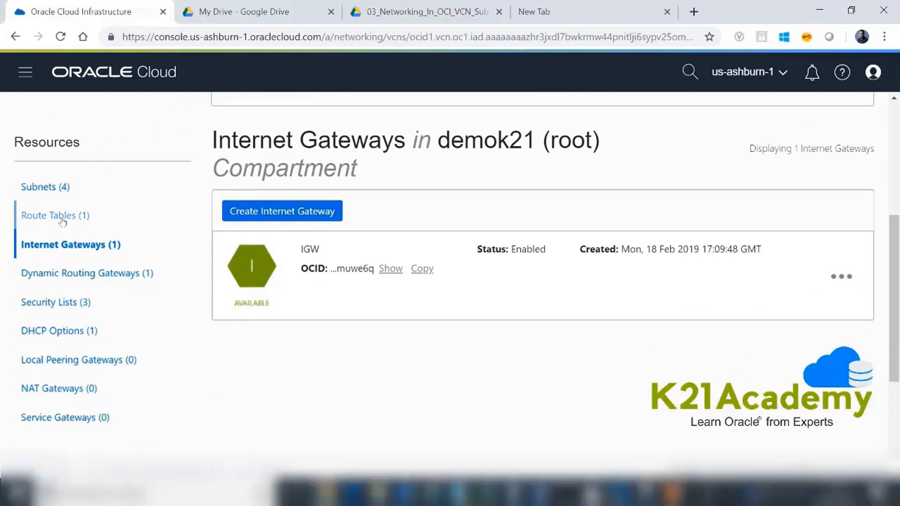
left_click(63, 222)
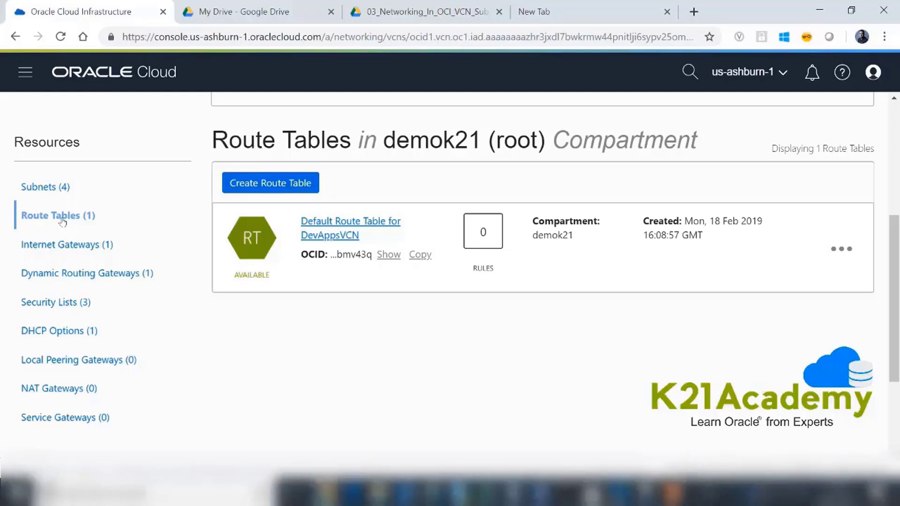
left_click(284, 185)
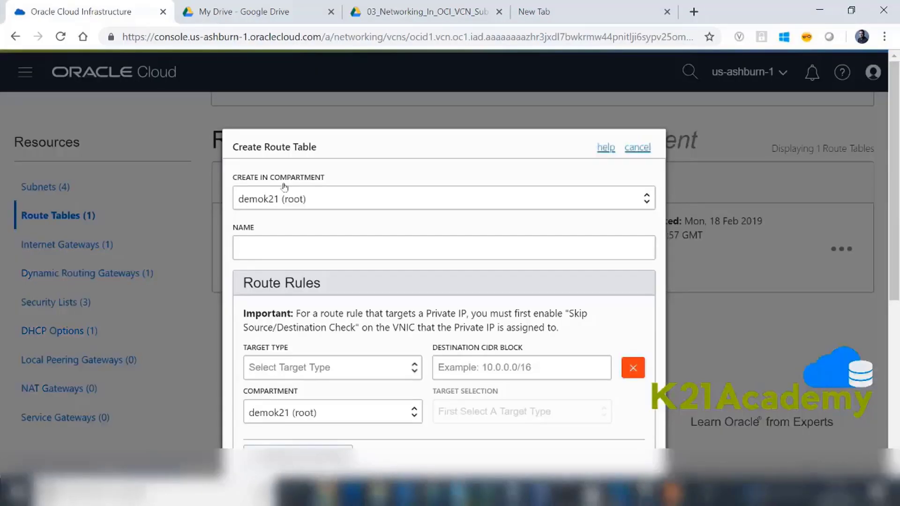
left_click(263, 241)
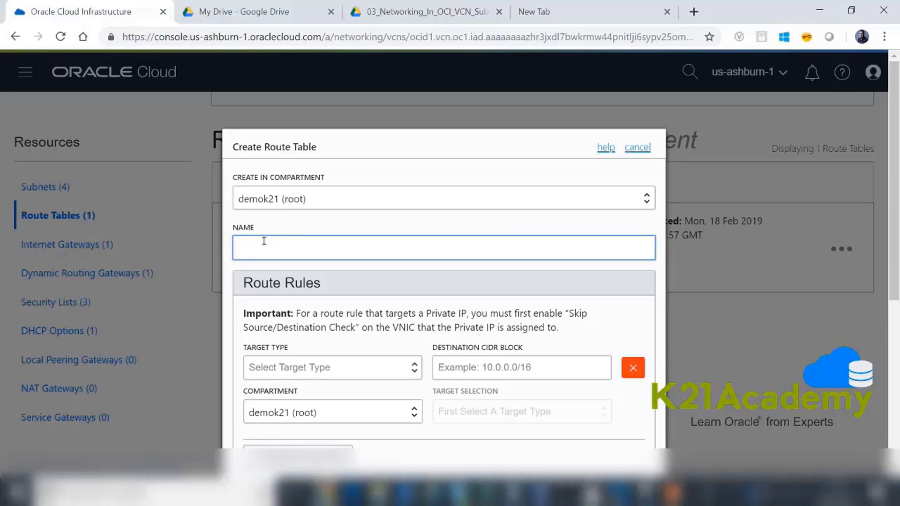
type("Conet")
key("BackSpace")
key("BackSpace")
type("ct")
key("BackSpace")
type("nectToIntent")
key("BackSpace")
key("BackSpace")
type("rnet_Onpresmise")
- Define the first route rule with target type Dynamic Routing Gateway, destination CIDR 192.168.0.0/16 and target DRGOnPremise
left_click(333, 367)
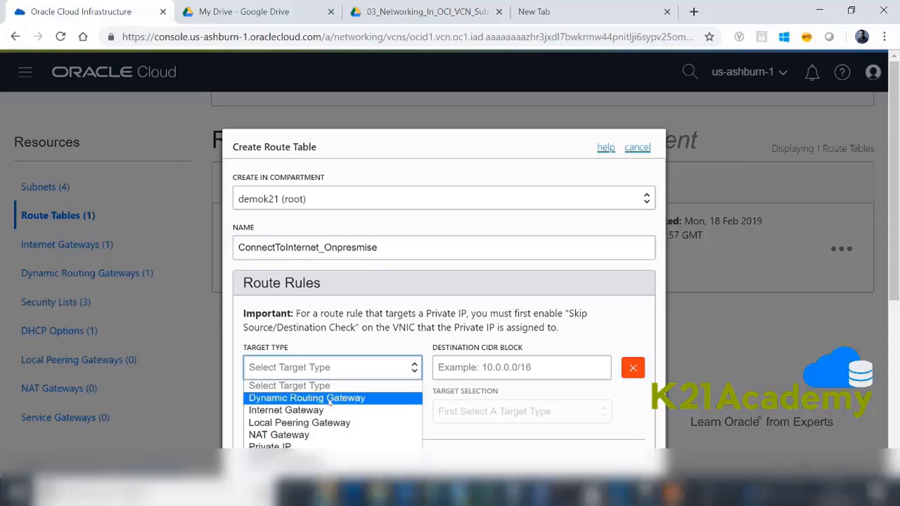
left_click(330, 401)
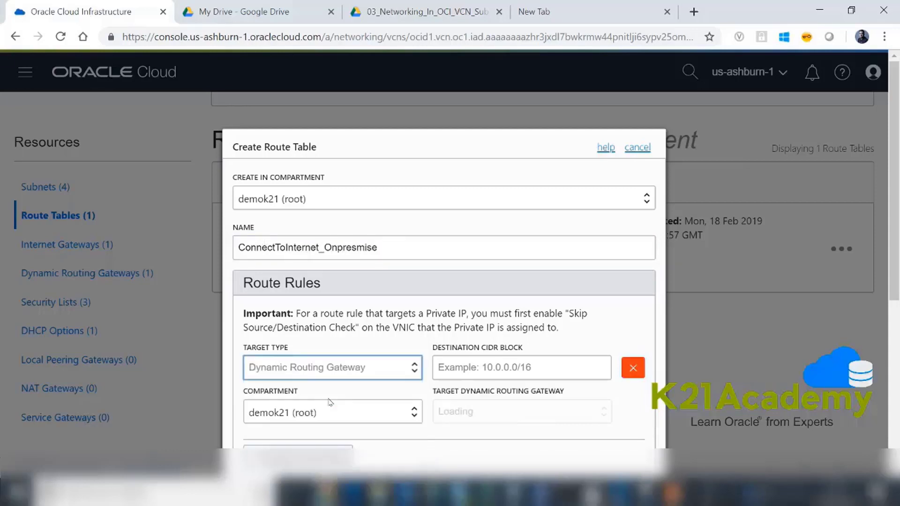
left_click(477, 362)
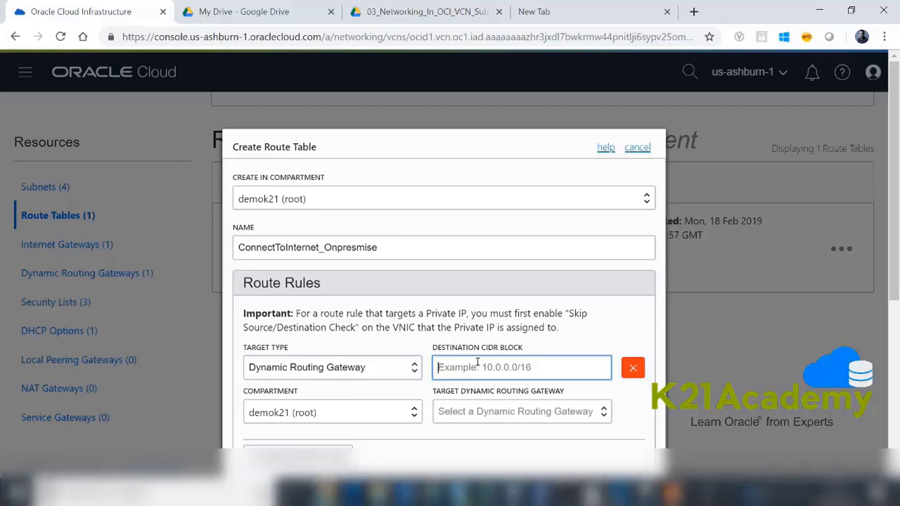
type("192")
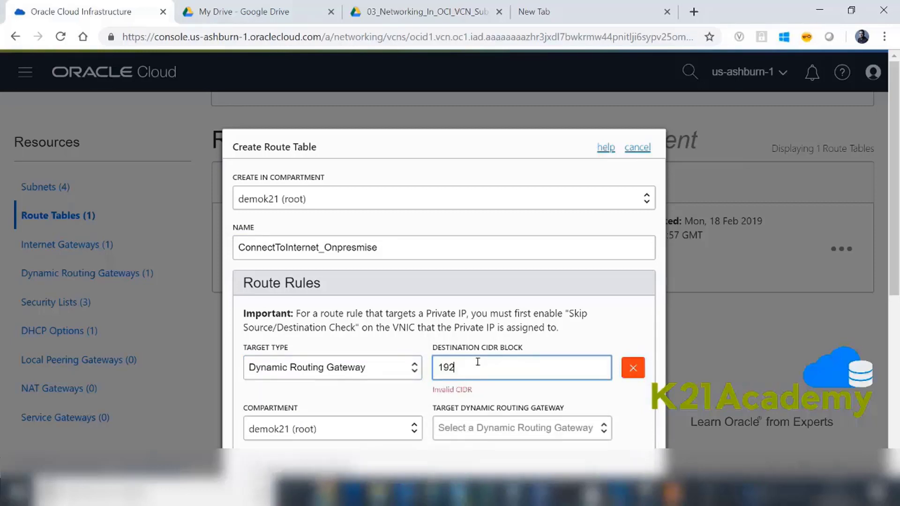
type(".168.0.0/16")
scroll(461, 322, "down", 2)
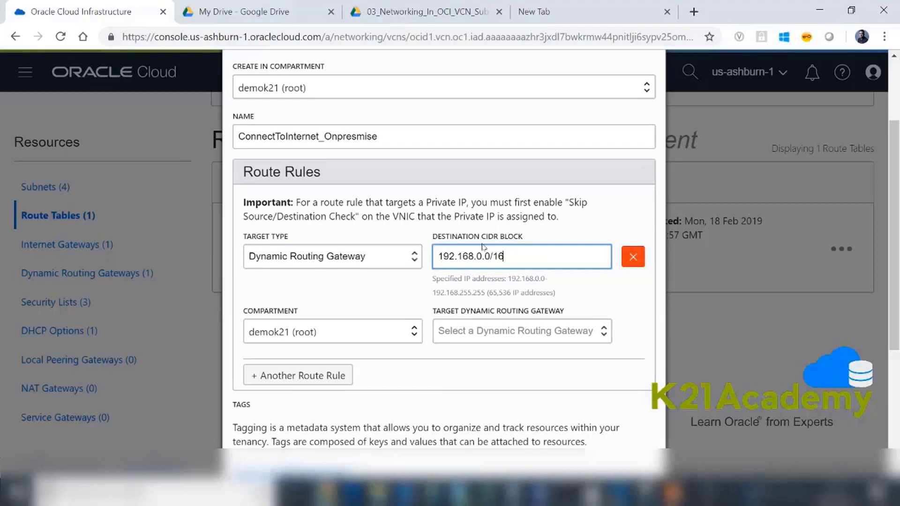
left_click(601, 336)
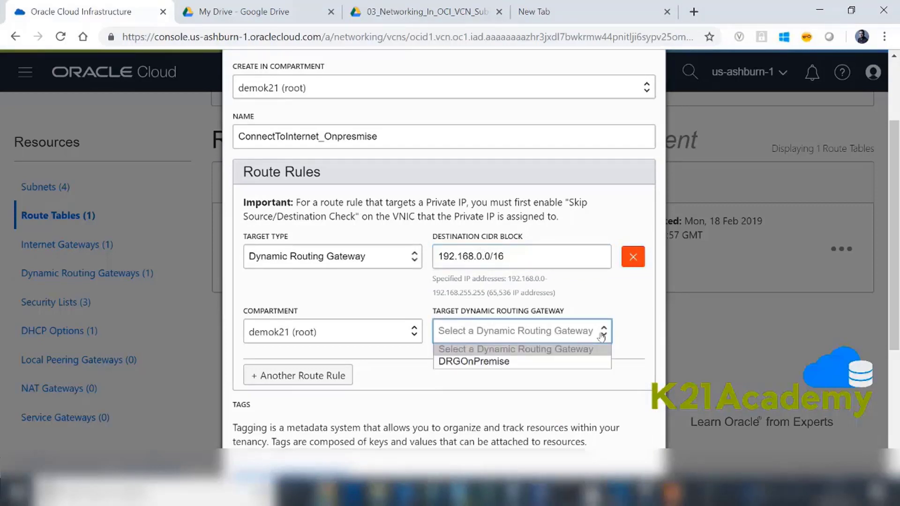
left_click(502, 366)
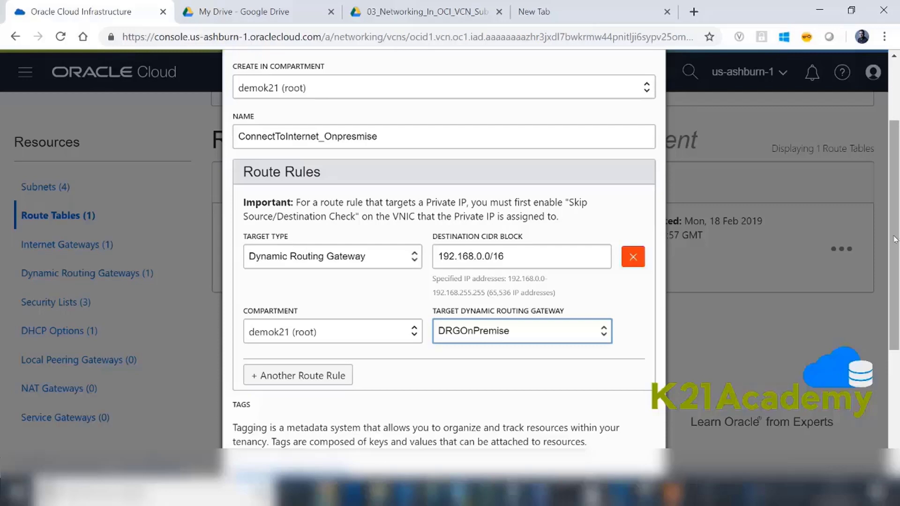
- Add a second route rule with target type Internet Gateway, destination CIDR 0.0.0.0/0 and target IGW
scroll(895, 241, "down", 1)
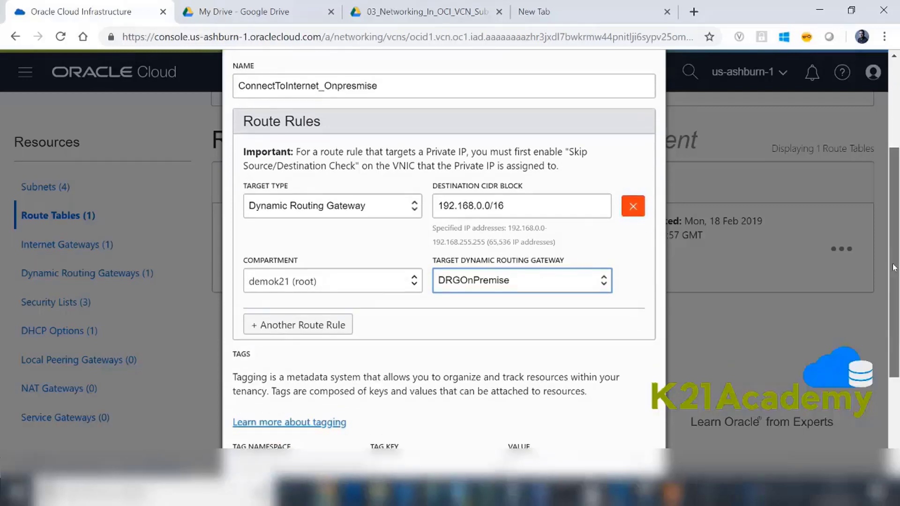
left_click(307, 329)
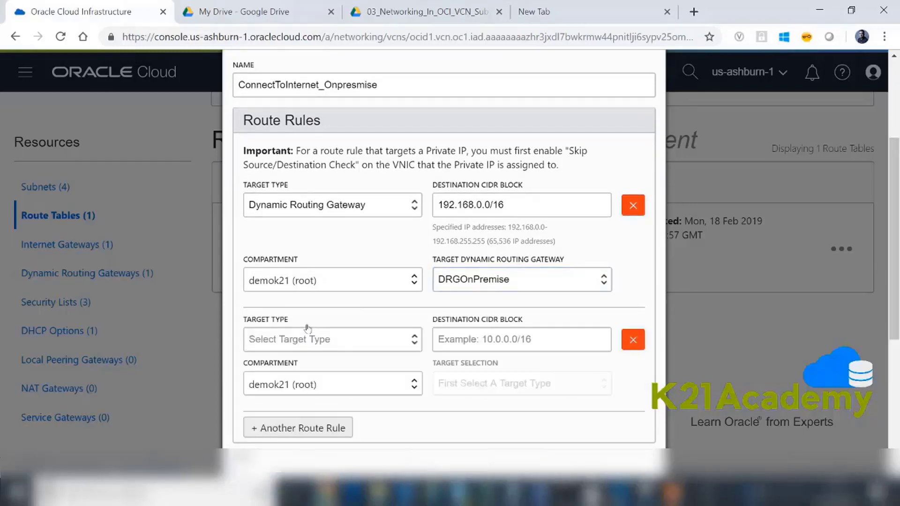
left_click(356, 347)
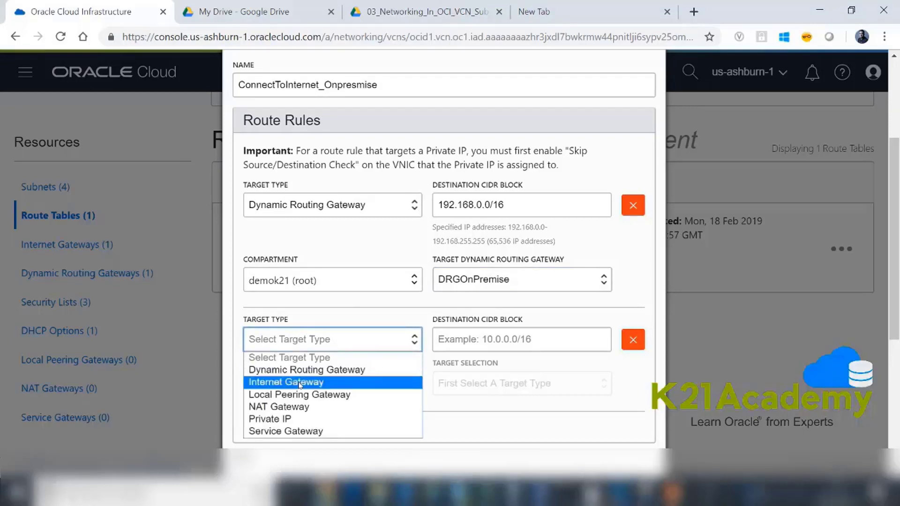
left_click(298, 386)
left_click(504, 332)
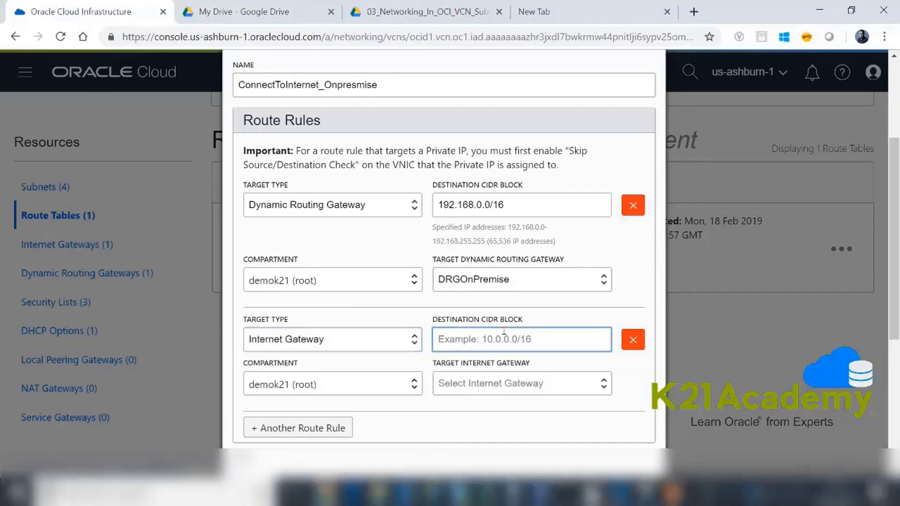
type("0.0")
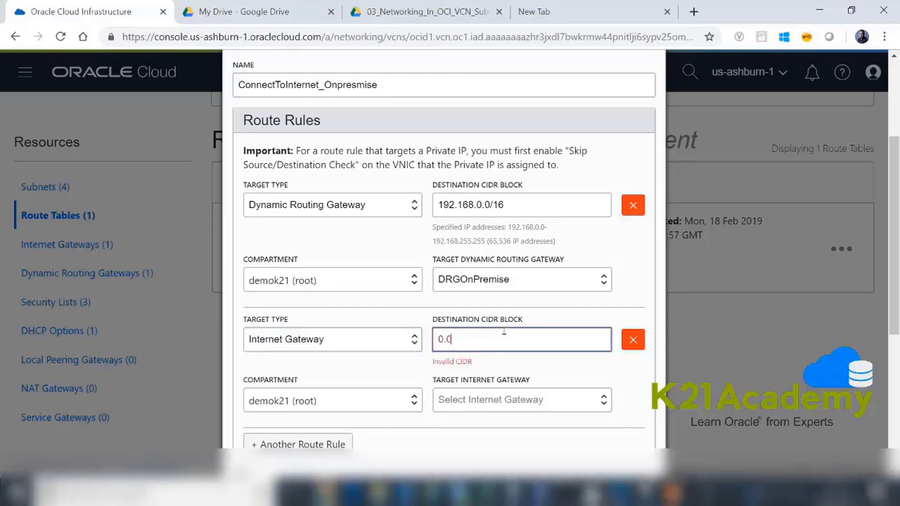
type("0")
key("BackSpace")
type(".0.0.0/6")
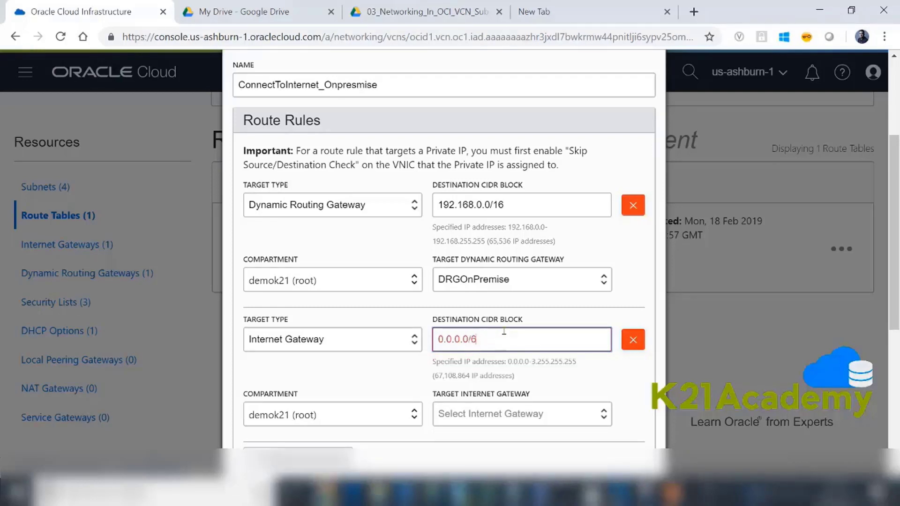
key("BackSpace")
type("0")
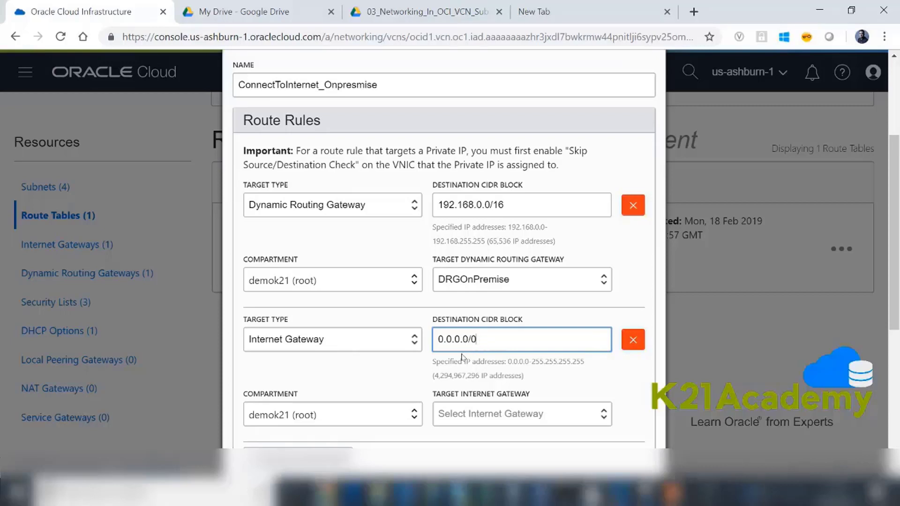
left_click(476, 413)
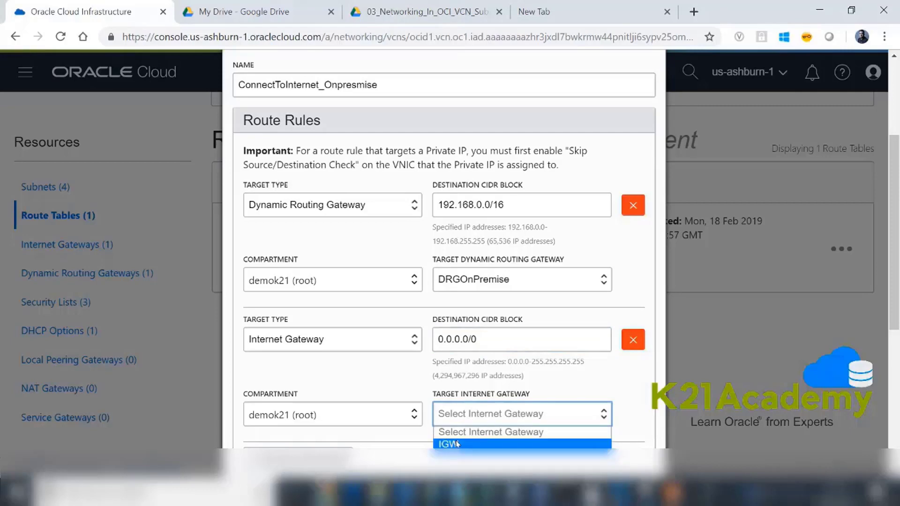
left_click(451, 444)
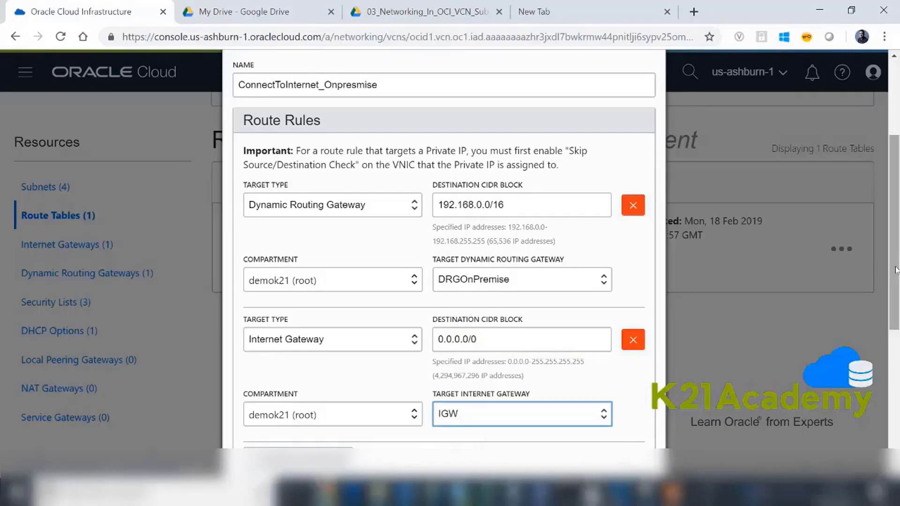
- Create the ConnectToInternet_Onpresmise route table and open the list of the VCN's subnets
left_click_drag(890, 270, 893, 392)
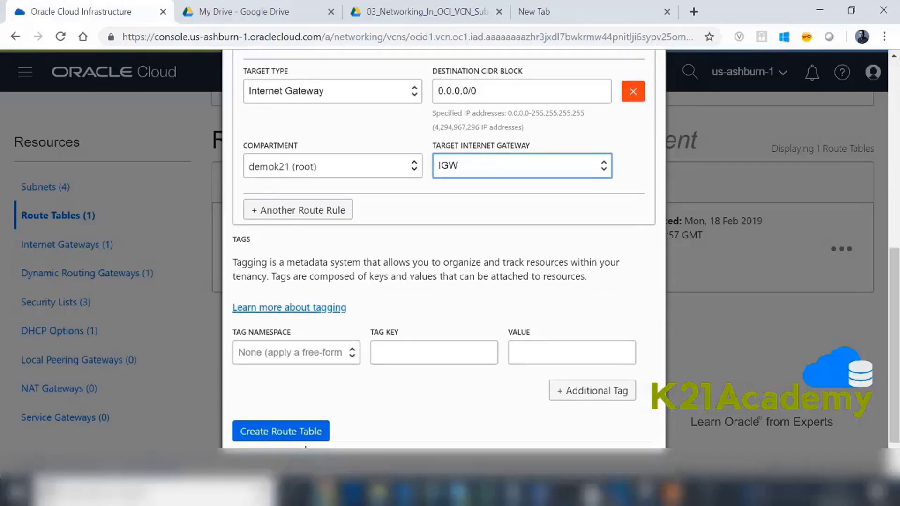
left_click(299, 435)
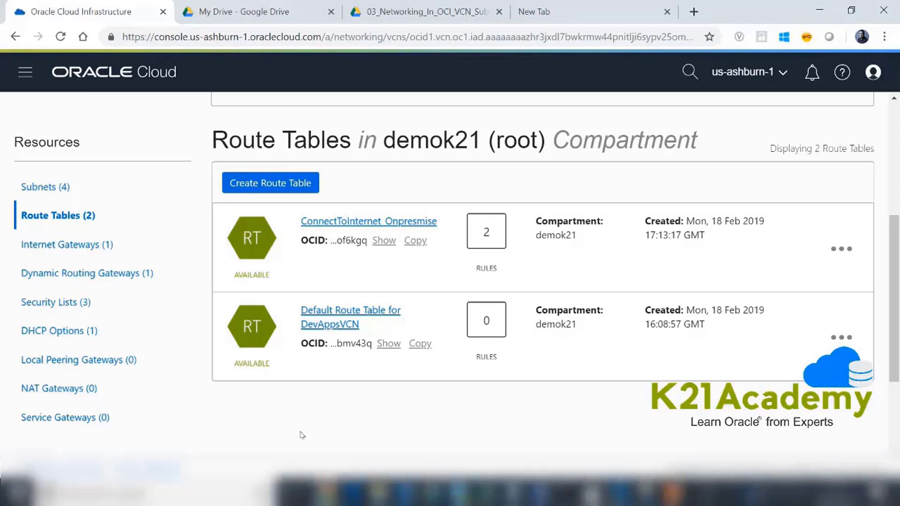
left_click(46, 187)
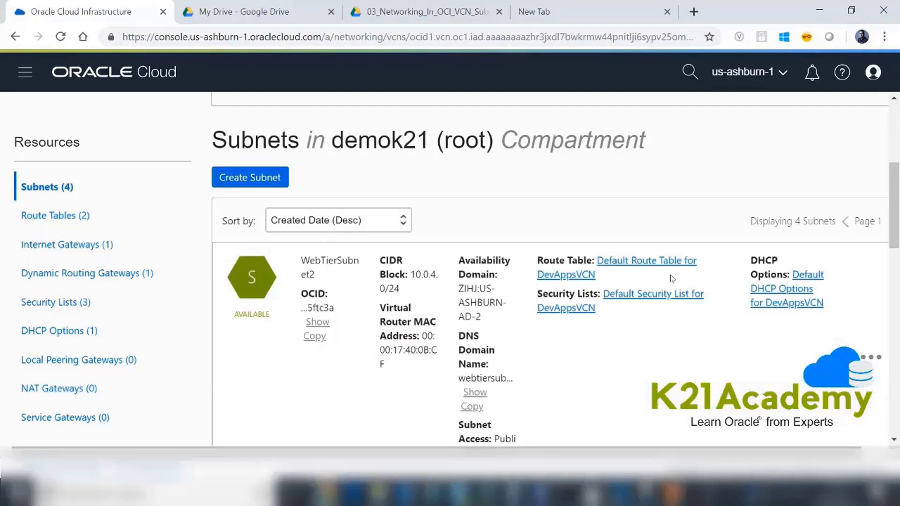